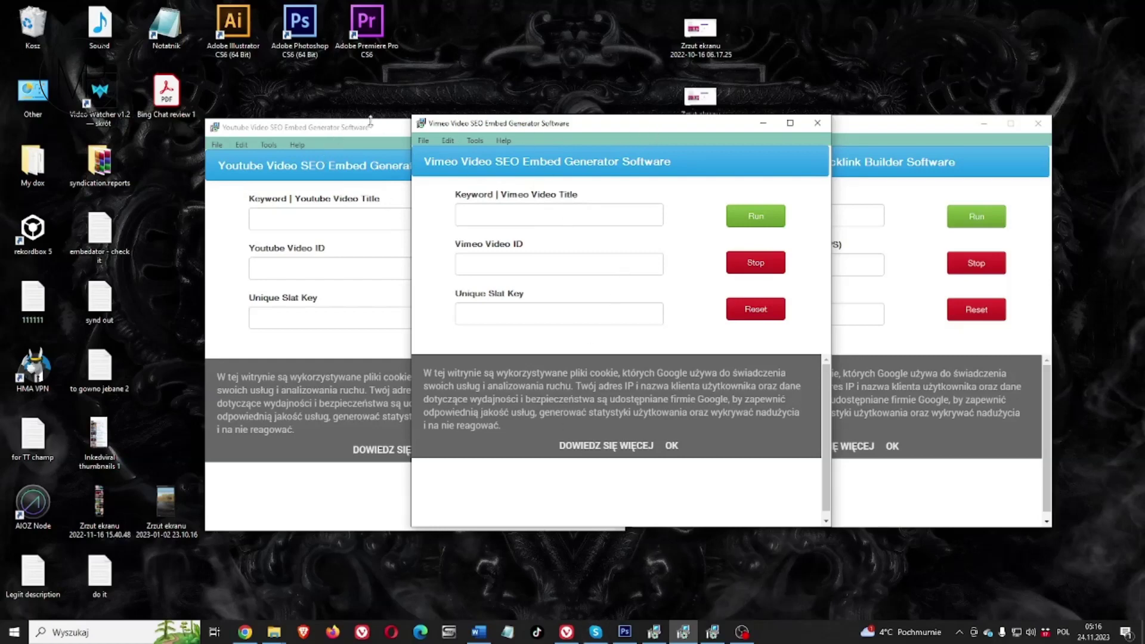
Review the YouTube, Vimeo and Affiliate tool windows and move the Affiliate window so that it overlaps the Vimeo window less.
{"action": "left_click", "coordinate": [953, 126]}
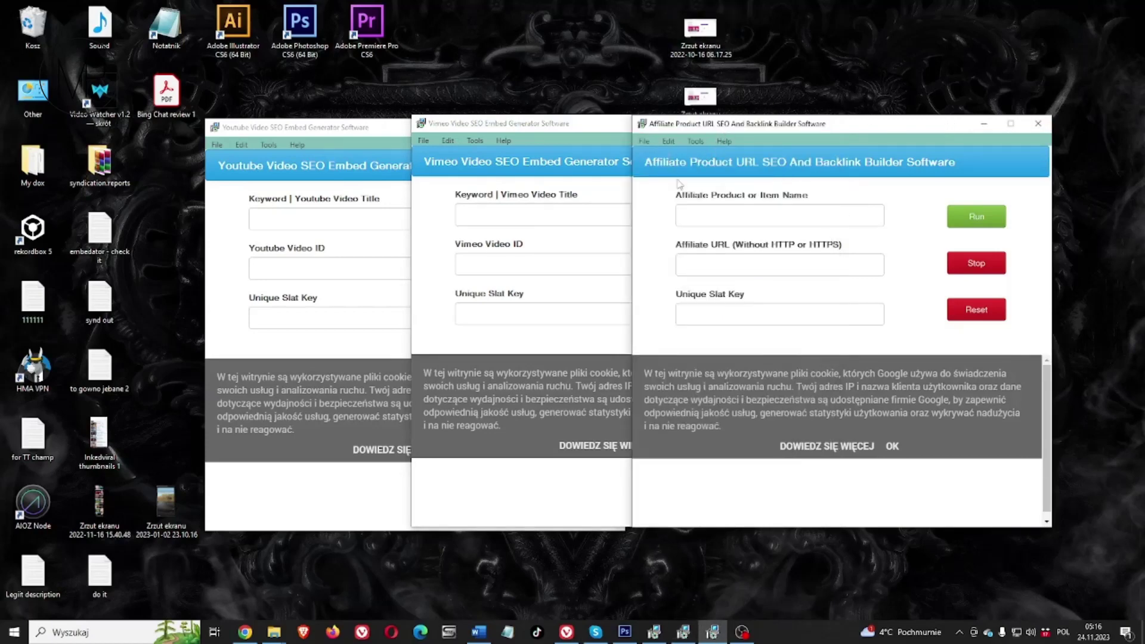
{"action": "left_click", "coordinate": [325, 135]}
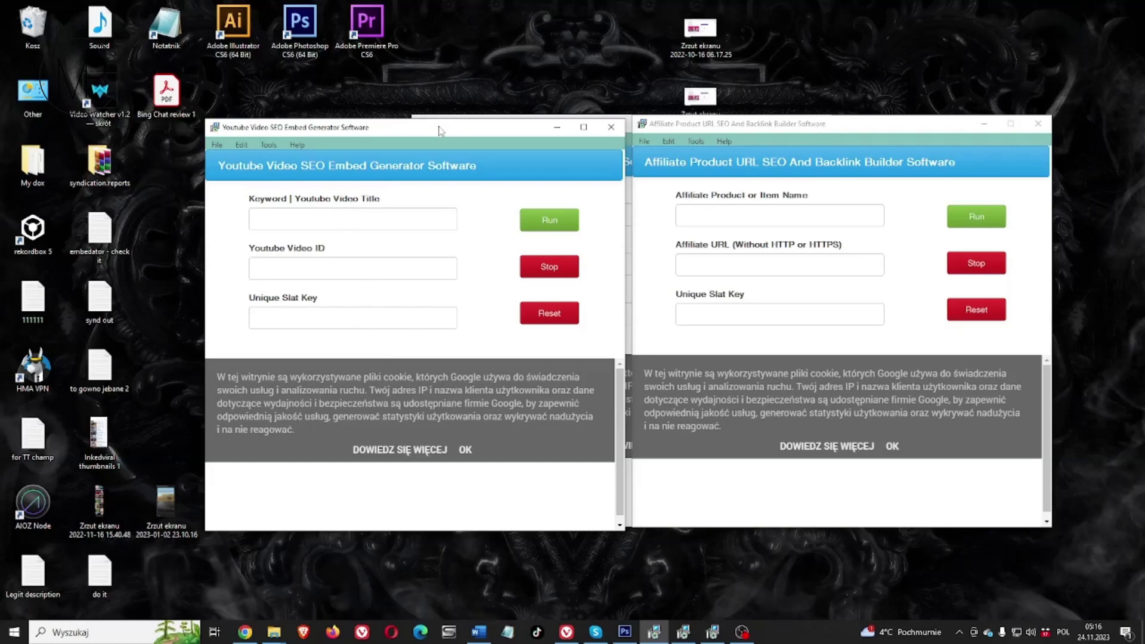
{"action": "left_click_drag", "start_coordinate": [709, 124], "coordinate": [786, 126]}
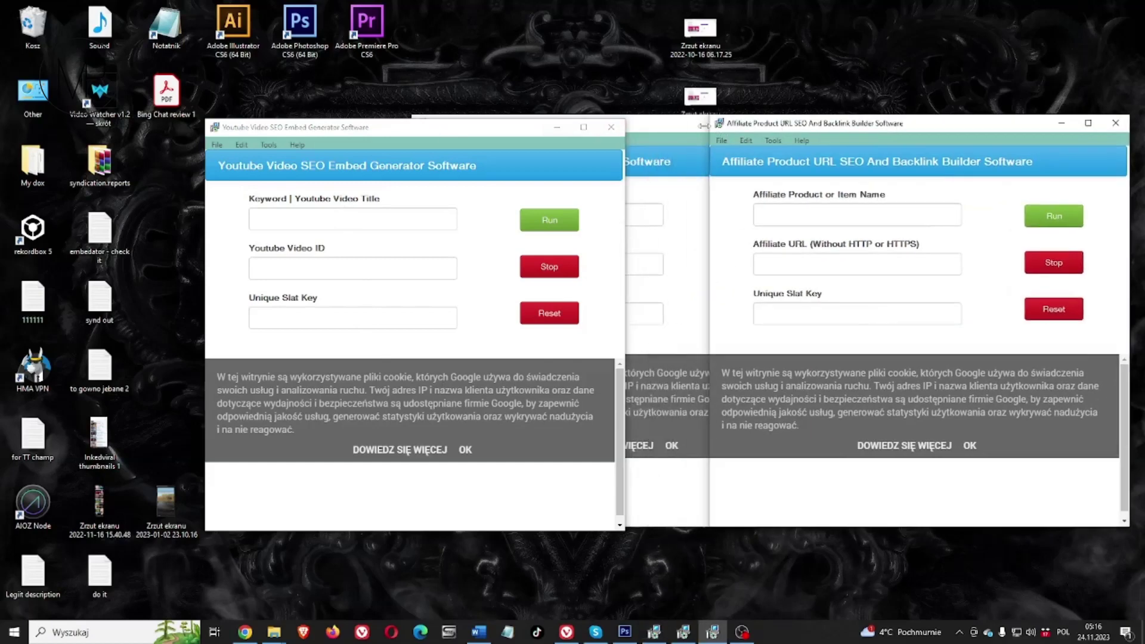
{"action": "left_click", "coordinate": [661, 127]}
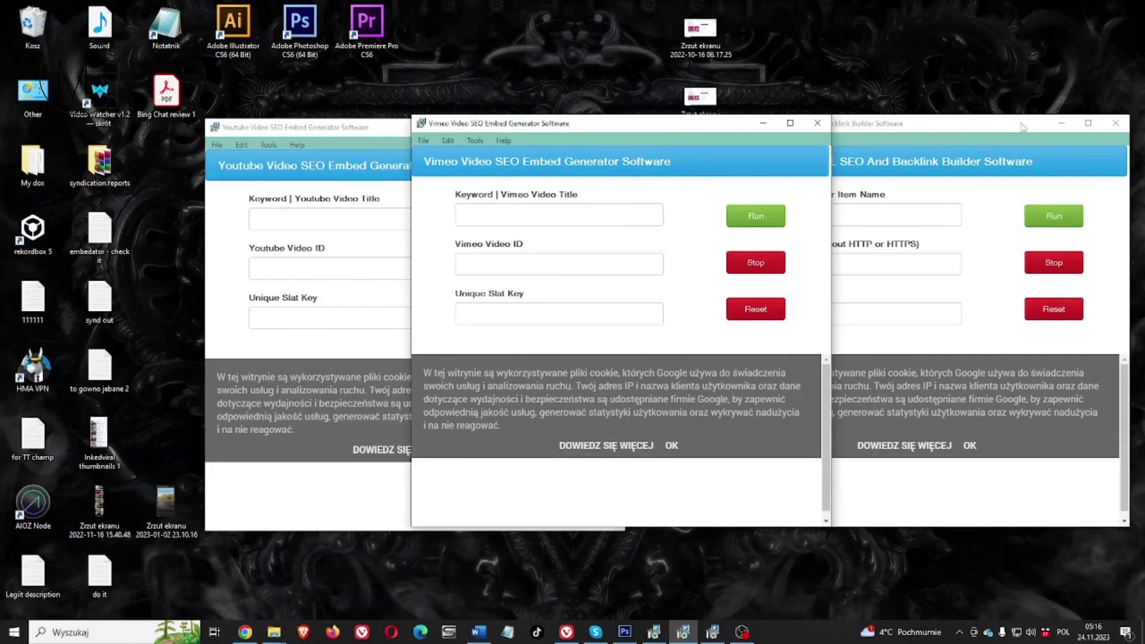
{"action": "left_click", "coordinate": [996, 149]}
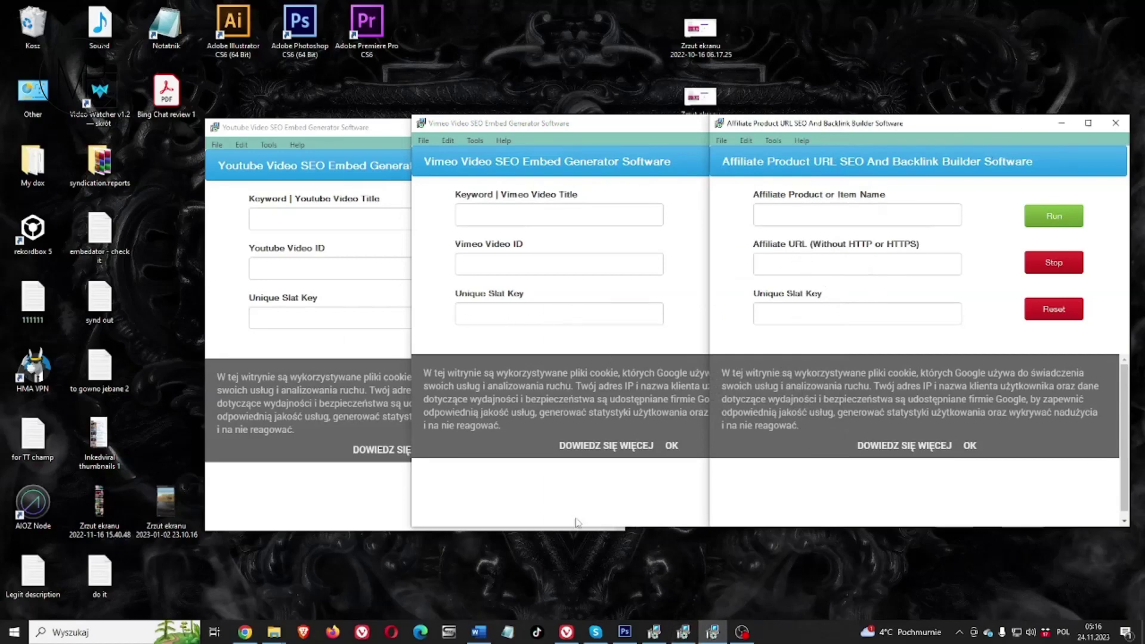
Generate a unique salt key in the Vimeo tool and copy it into that tool's Unique Slat Key field.
{"action": "left_click", "coordinate": [672, 445]}
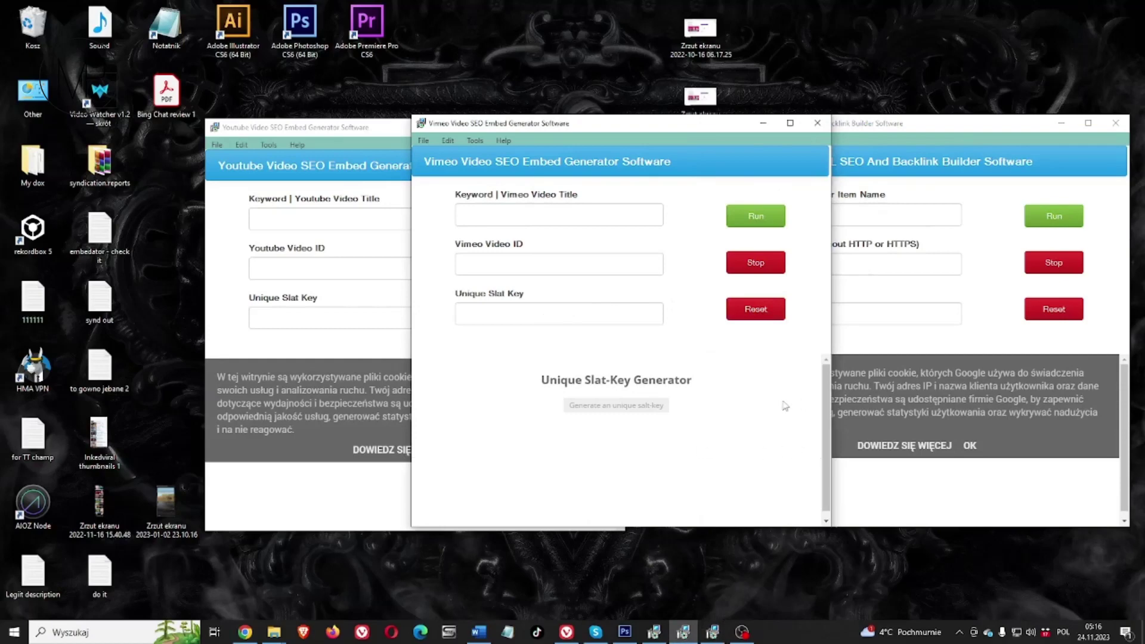
{"action": "left_click", "coordinate": [628, 409]}
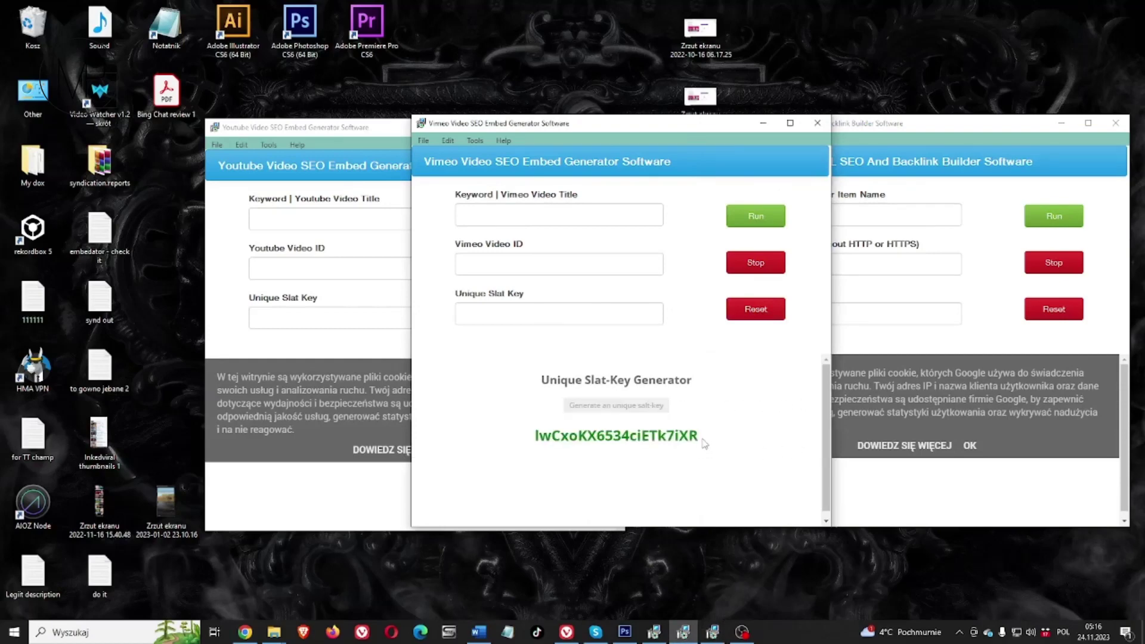
{"action": "mouse_move", "coordinate": [703, 438]}
{"action": "left_mouse_down"}
{"action": "mouse_move", "coordinate": [539, 435]}
{"action": "mouse_move", "coordinate": [702, 442]}
{"action": "left_mouse_up"}
{"action": "key", "text": "ctrl+c"}
{"action": "left_click", "coordinate": [538, 439]}
{"action": "right_click", "coordinate": [644, 433]}
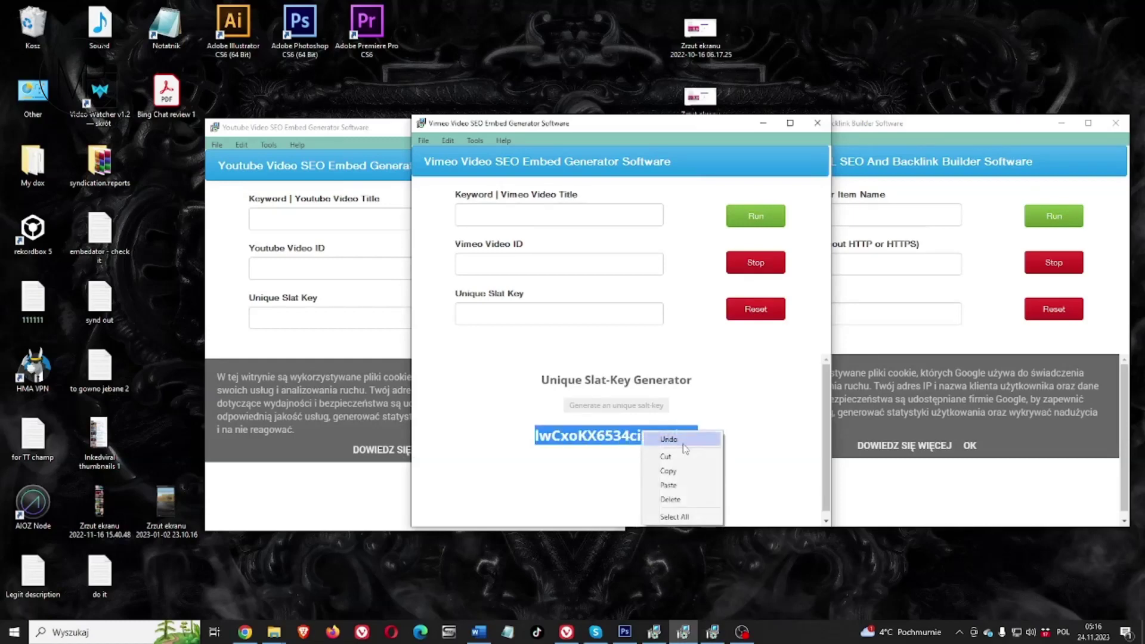
{"action": "left_click", "coordinate": [669, 473]}
{"action": "left_click", "coordinate": [546, 317]}
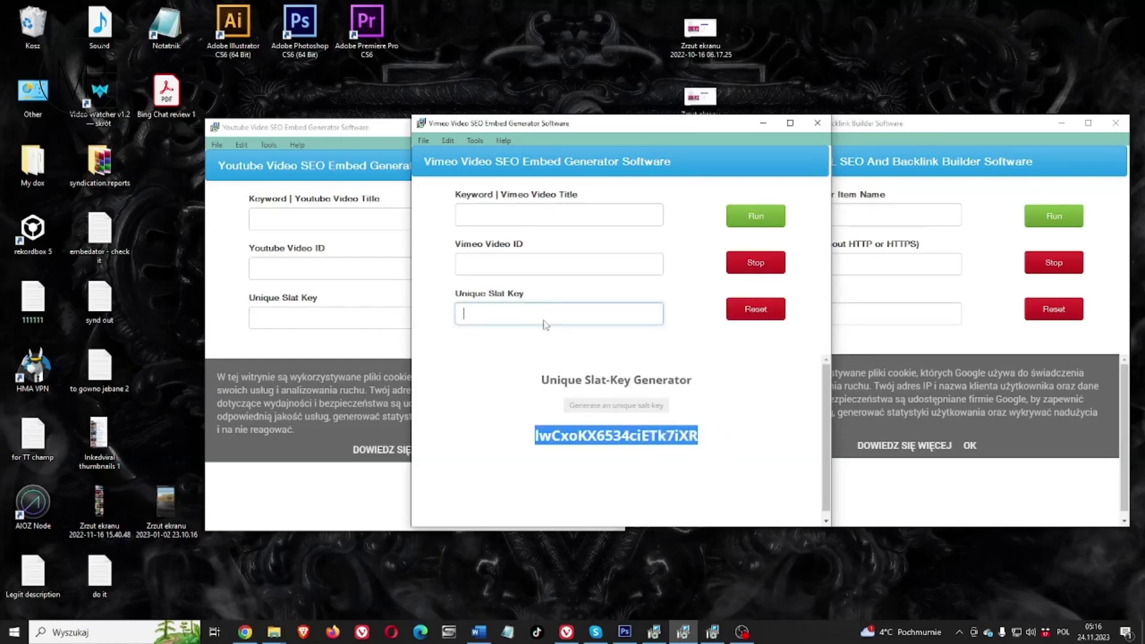
{"action": "right_click", "coordinate": [543, 320]}
{"action": "left_click", "coordinate": [571, 375]}
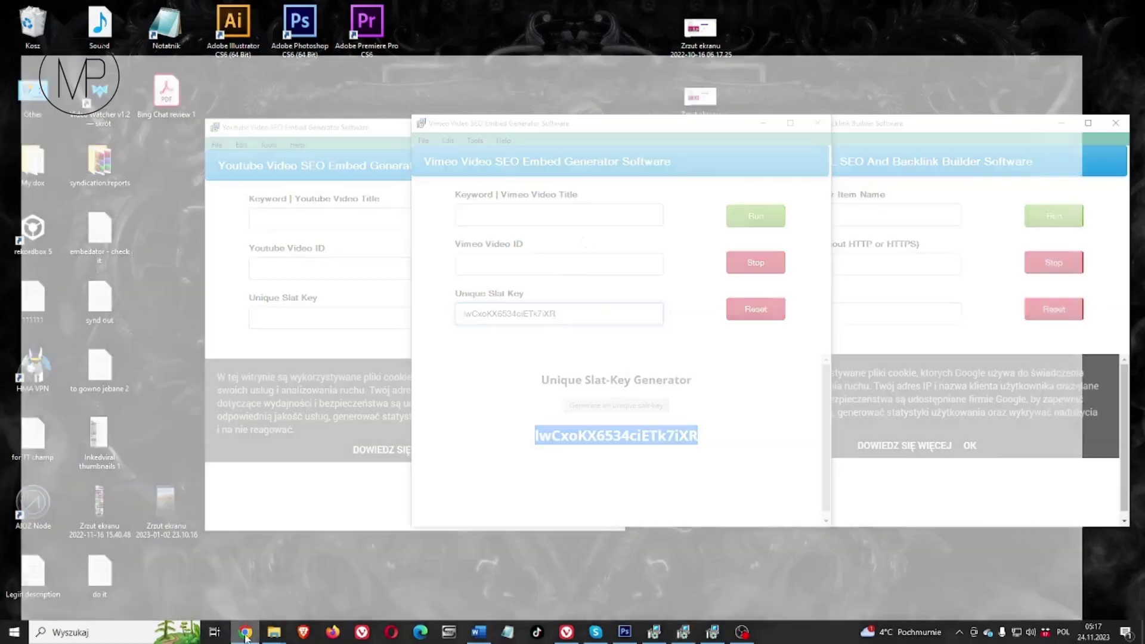
Switch to Chrome, show the YouTube AI tools video's share link and copy the video ID FgD46ZQD1f8 from the page address.
{"action": "left_click", "coordinate": [245, 633]}
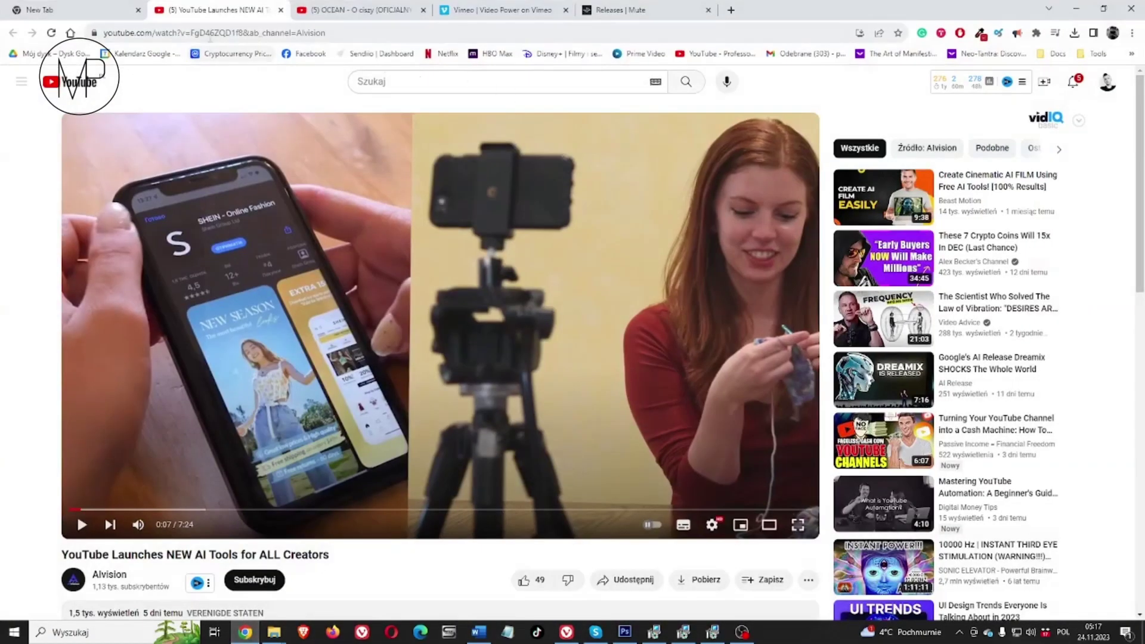
{"action": "double_click", "coordinate": [263, 33]}
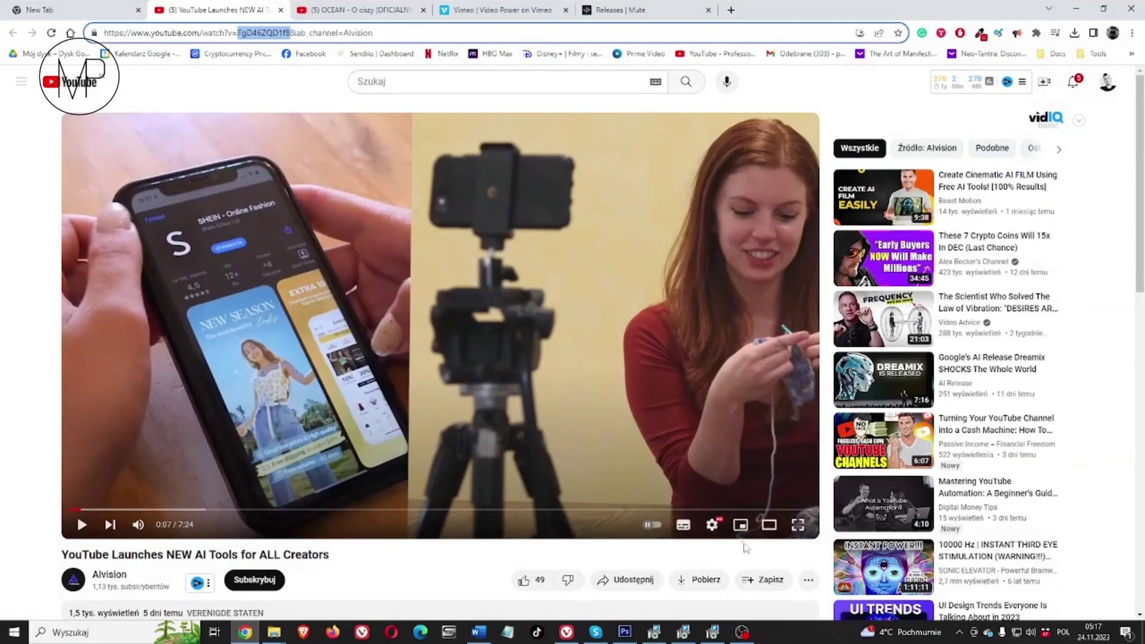
{"action": "left_click", "coordinate": [626, 579]}
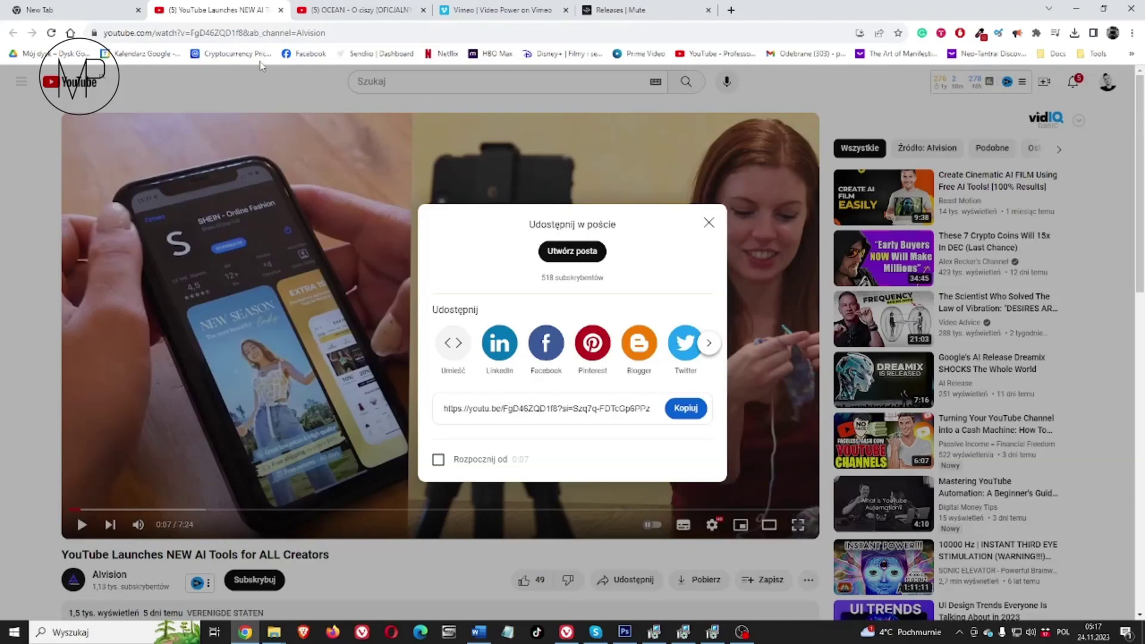
{"action": "double_click", "coordinate": [220, 33]}
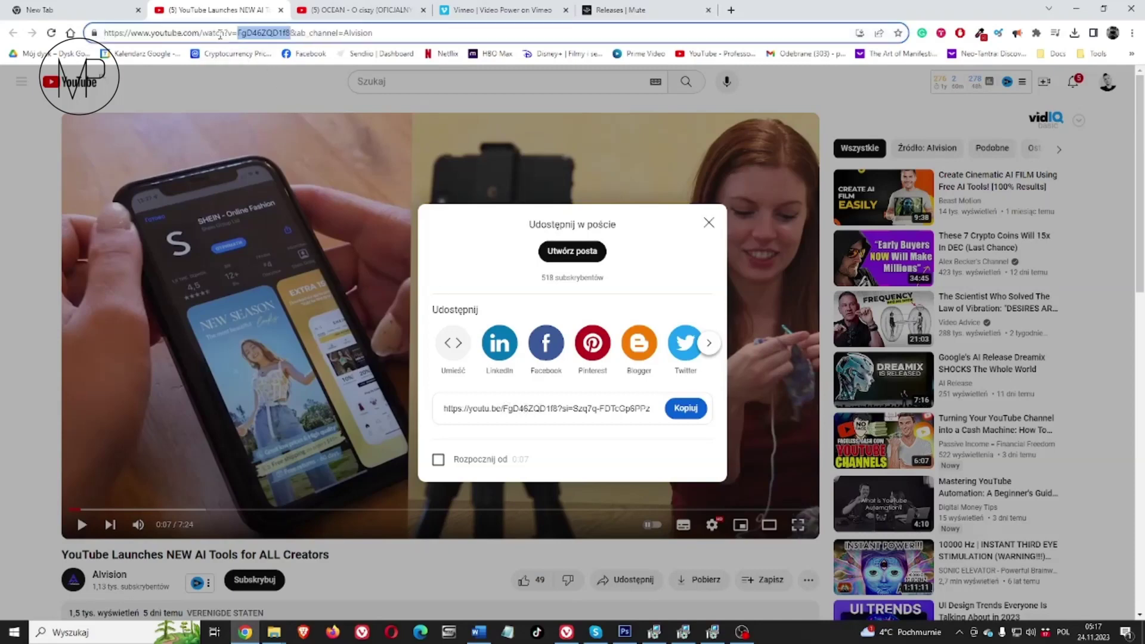
{"action": "right_click", "coordinate": [275, 37]}
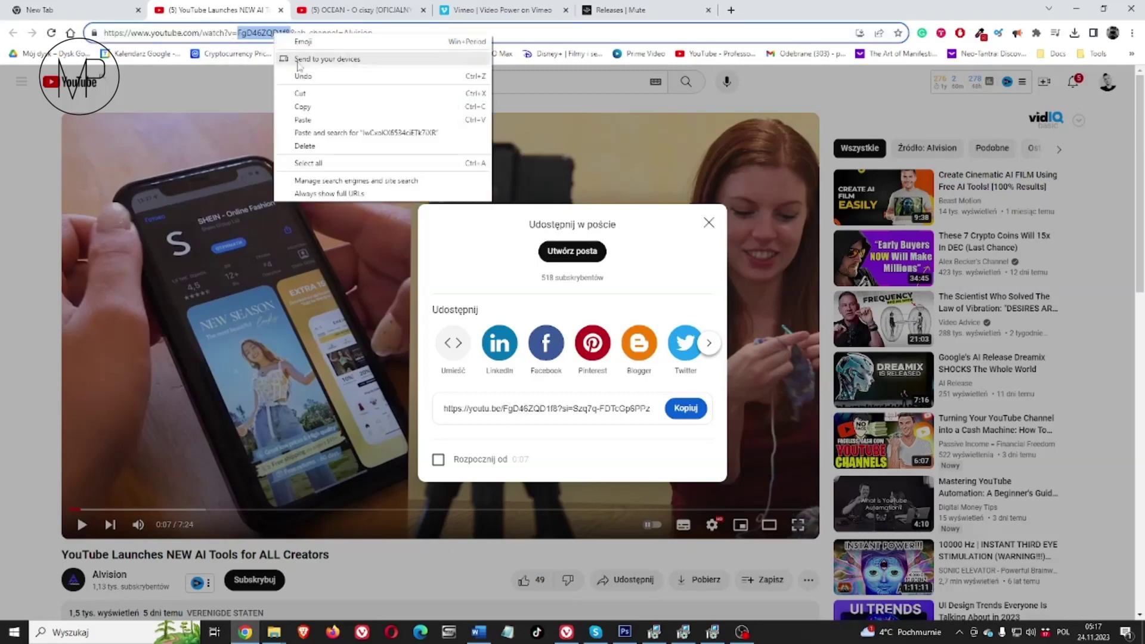
{"action": "left_click", "coordinate": [316, 112]}
Switch to the YouTube Video SEO Embed Generator and paste the copied ID as the Youtube Video ID.
{"action": "left_click", "coordinate": [654, 632]}
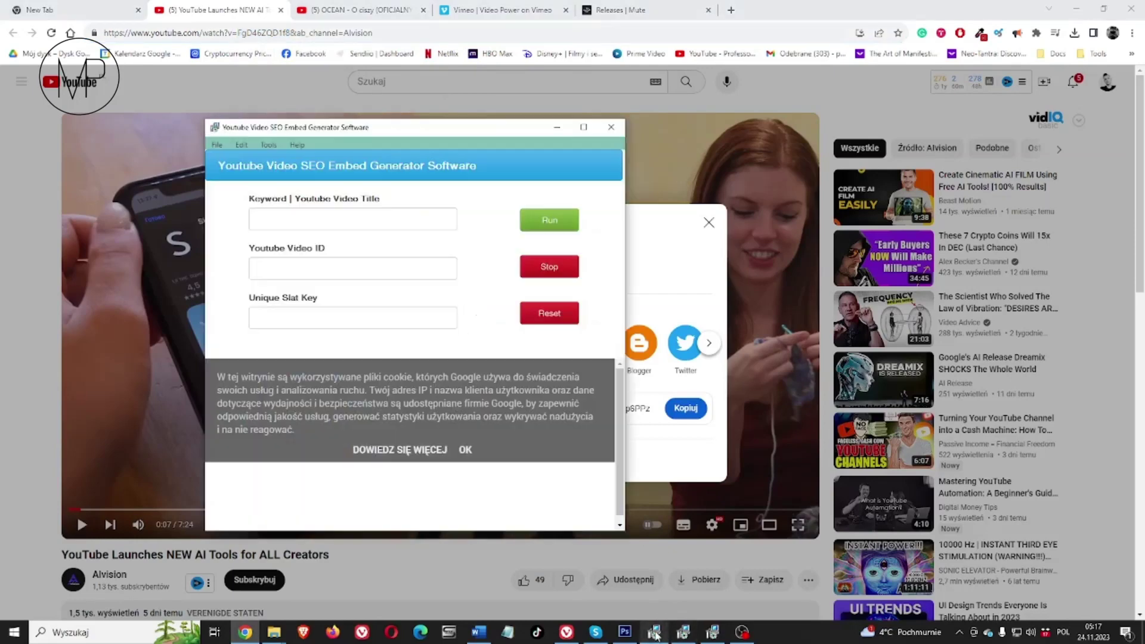
{"action": "left_click", "coordinate": [294, 269]}
{"action": "right_click", "coordinate": [294, 269]}
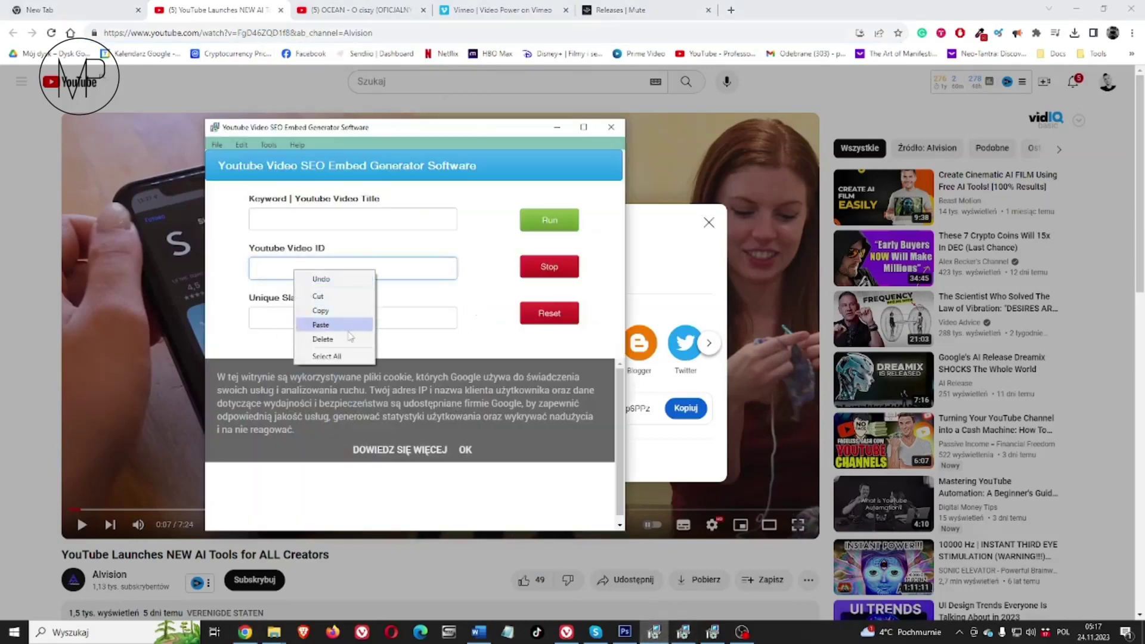
{"action": "left_click", "coordinate": [348, 326]}
Copy the ID 524933864 from the Vimeo video's page address in Chrome and paste it as the Vimeo tool's Vimeo Video ID.
{"action": "left_click", "coordinate": [502, 9]}
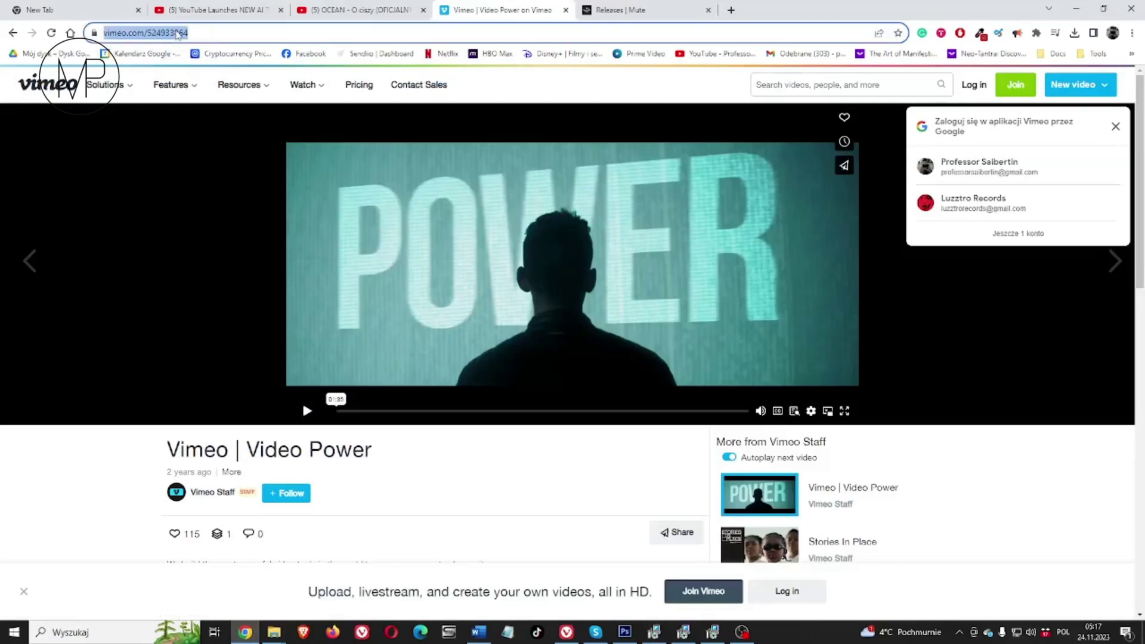
{"action": "double_click", "coordinate": [223, 36]}
{"action": "right_click", "coordinate": [223, 37]}
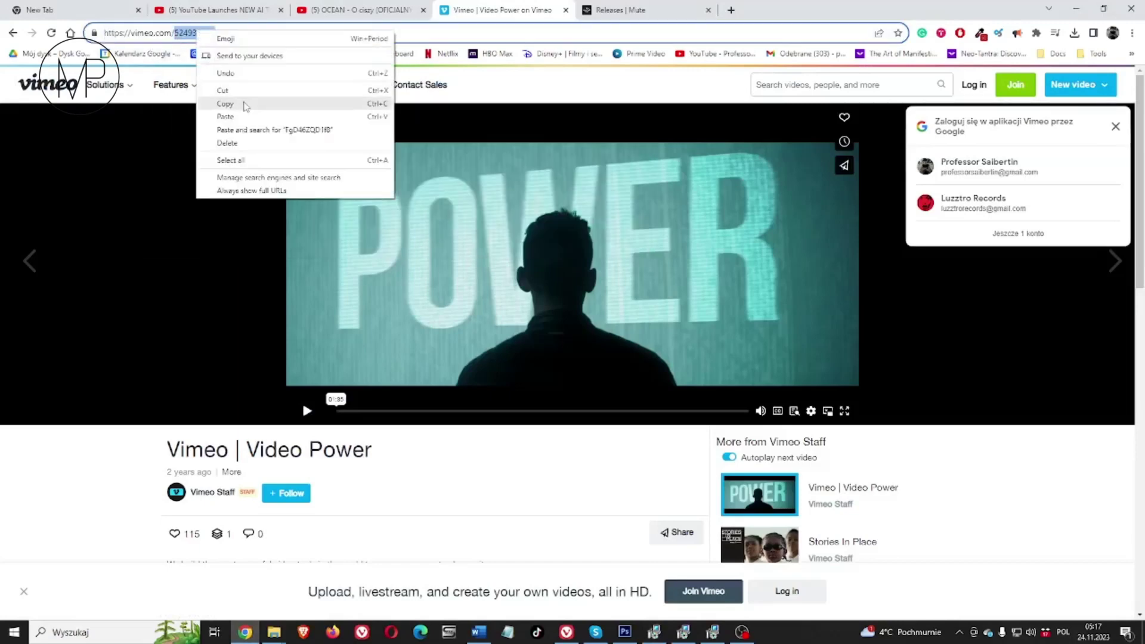
{"action": "left_click", "coordinate": [229, 97]}
{"action": "left_click", "coordinate": [682, 632]}
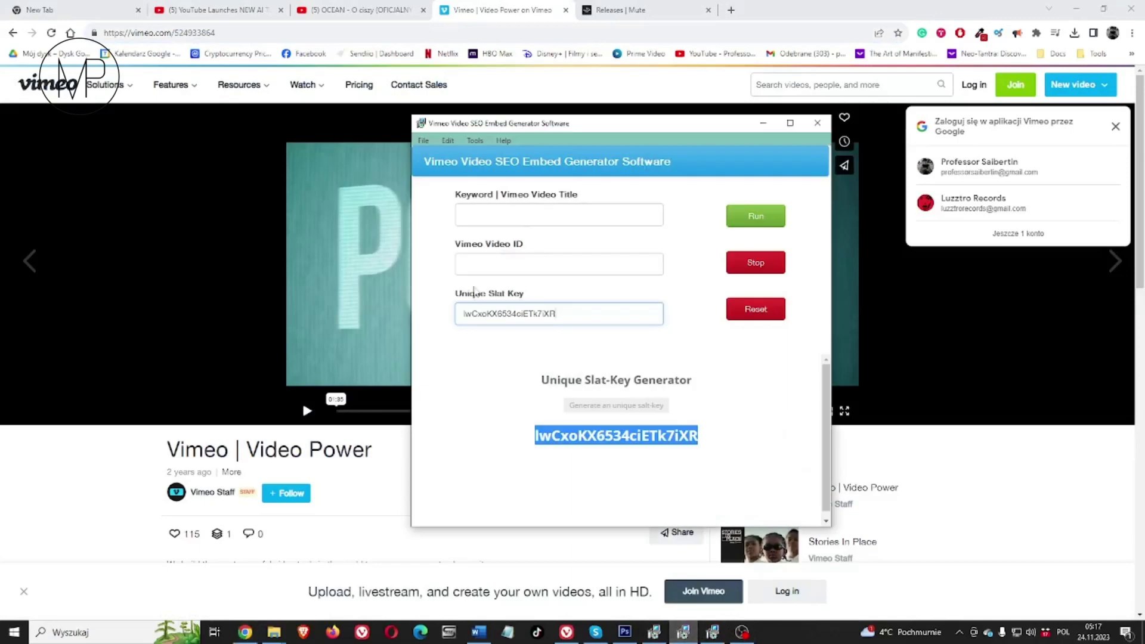
{"action": "left_click", "coordinate": [486, 262]}
{"action": "right_click", "coordinate": [486, 262]}
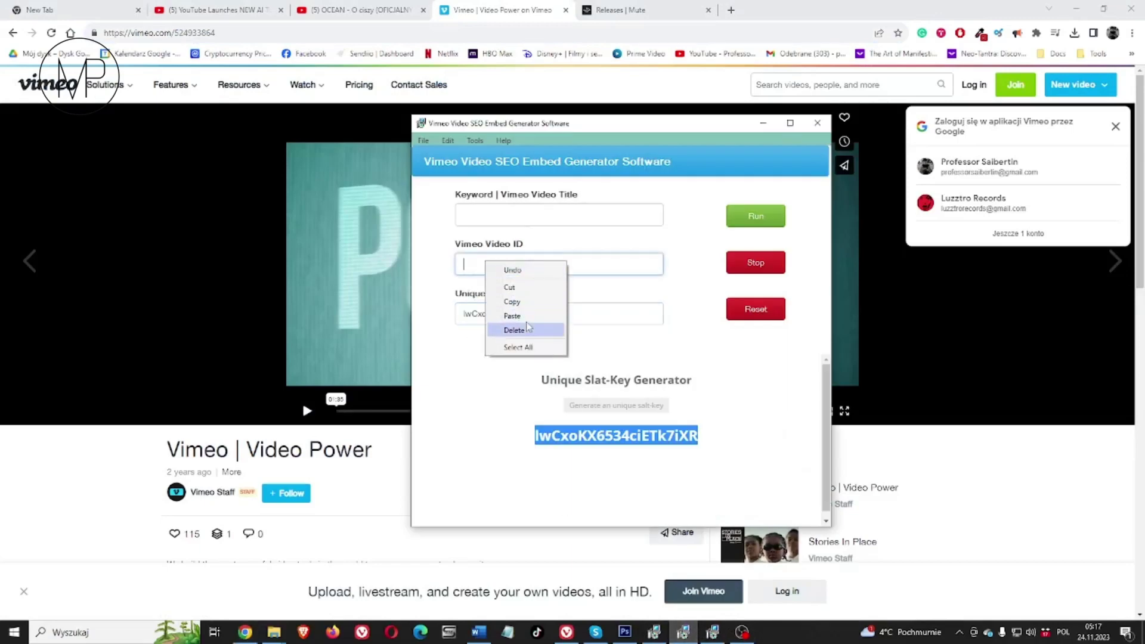
{"action": "left_click", "coordinate": [526, 321]}
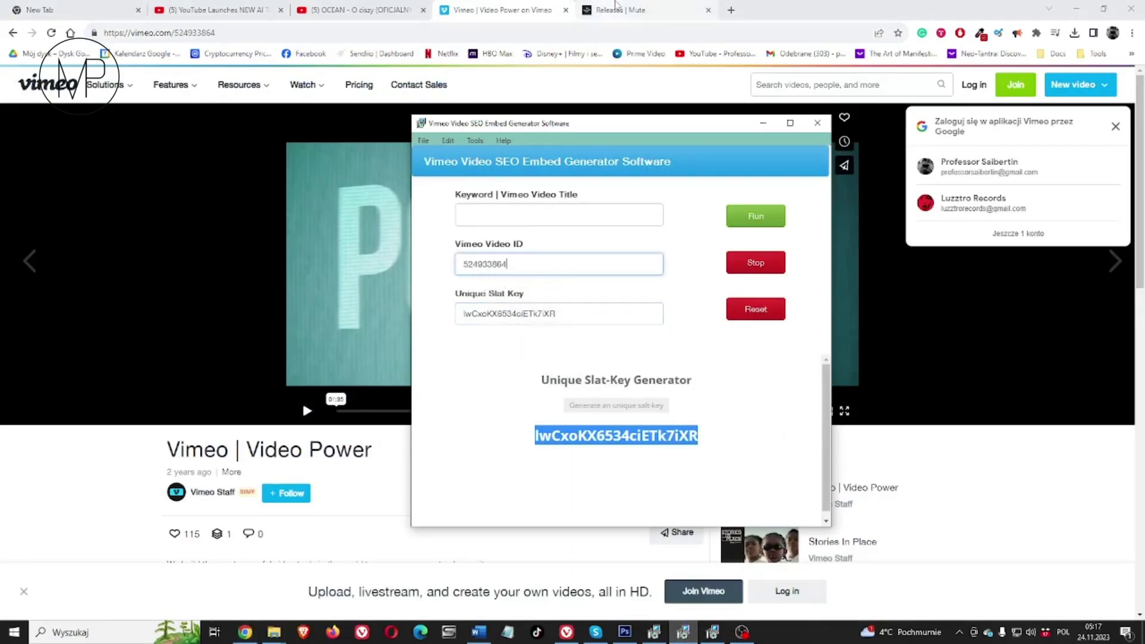
Copy the full address of the Mute Releases page in Chrome.
{"action": "left_click", "coordinate": [620, 10]}
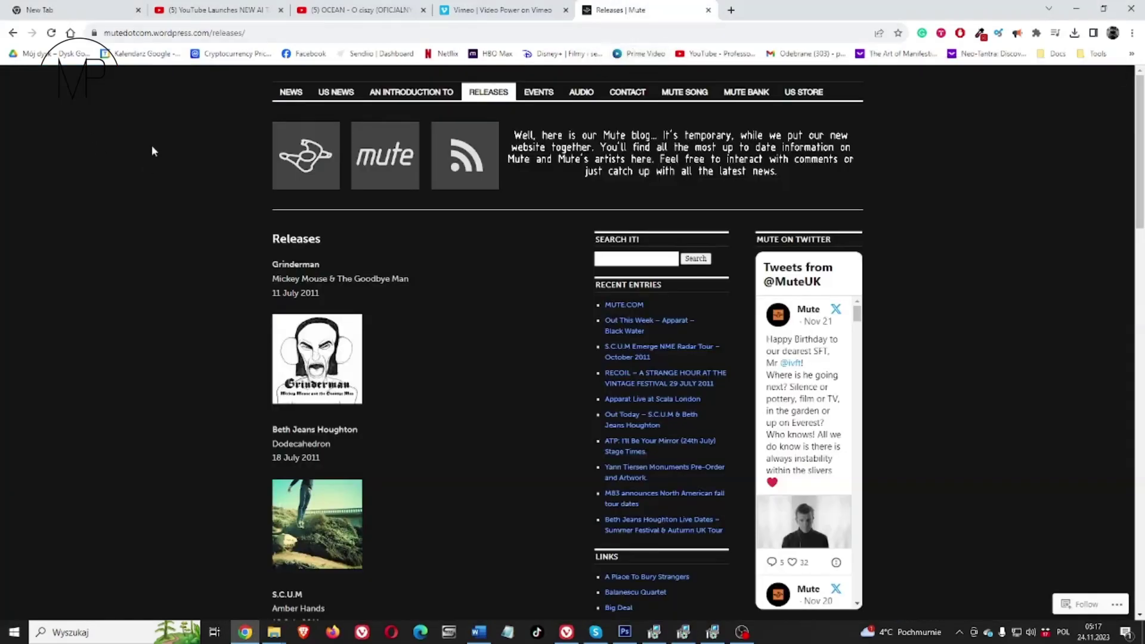
{"action": "left_click", "coordinate": [210, 34]}
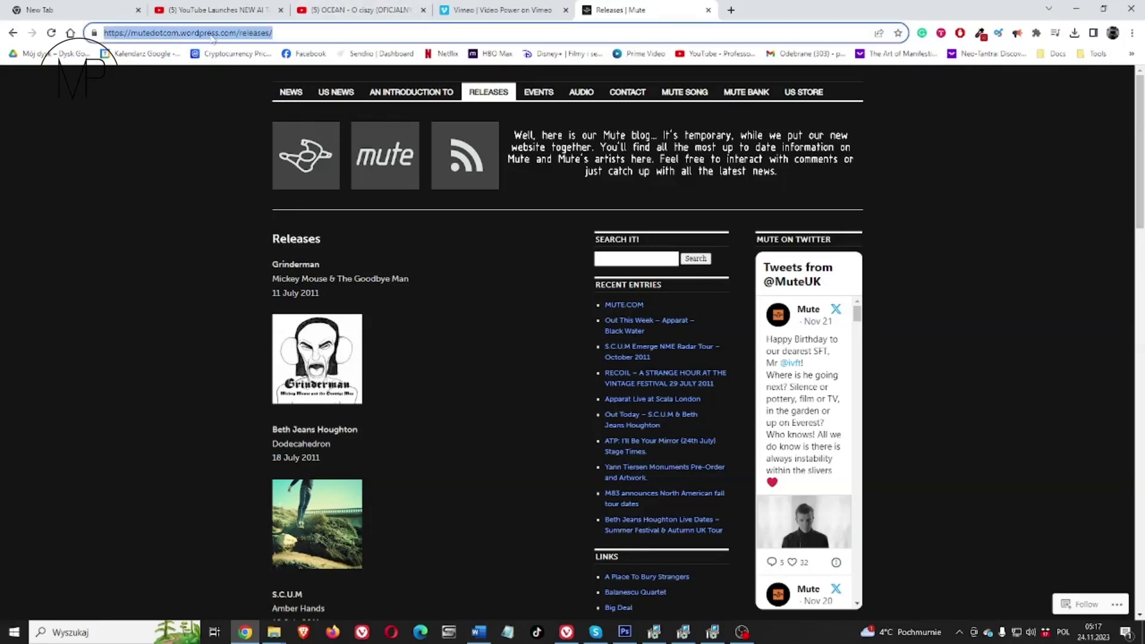
{"action": "right_click", "coordinate": [210, 36]}
{"action": "left_click", "coordinate": [240, 108]}
{"action": "left_click", "coordinate": [712, 632]}
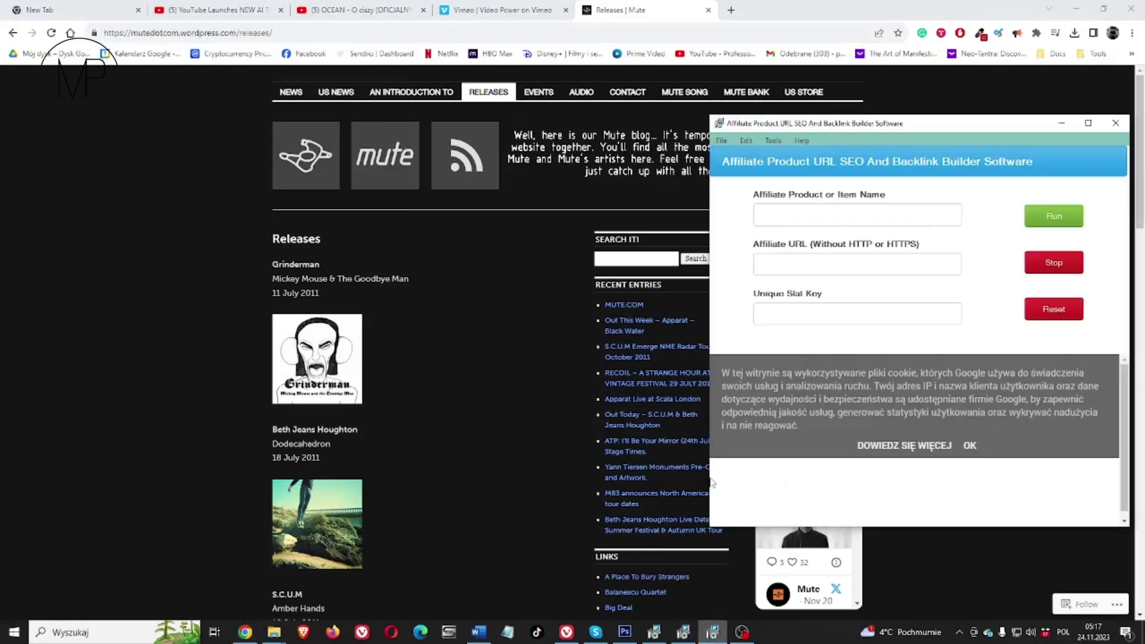
{"action": "left_click", "coordinate": [795, 263]}
{"action": "key", "text": "ctrl+v"}
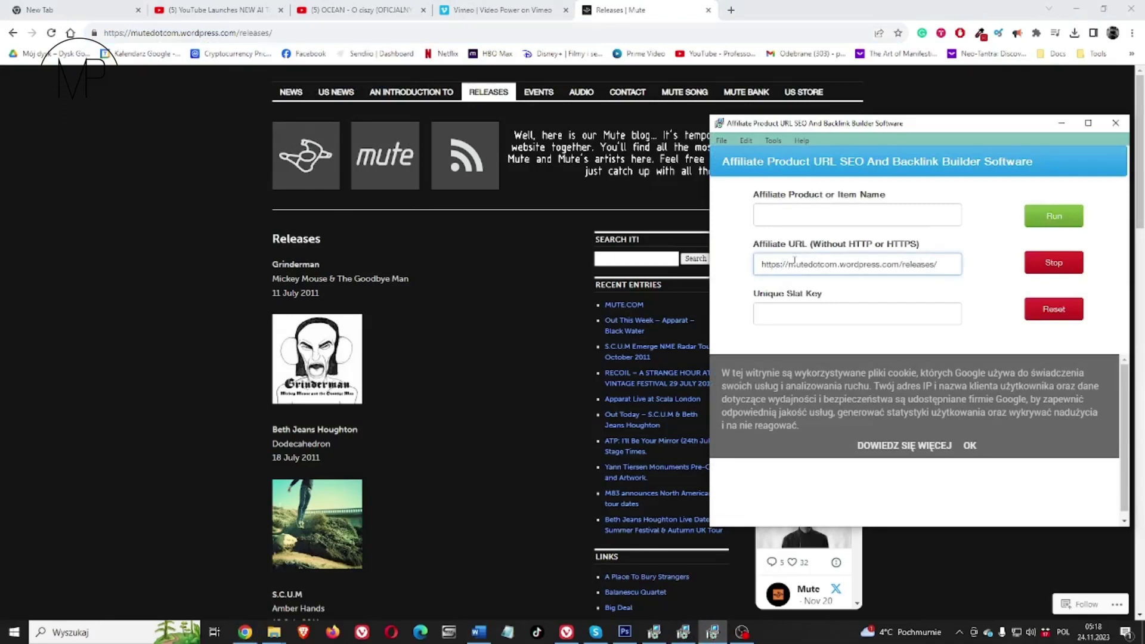
{"action": "key", "text": "shift+Home"}
{"action": "key", "text": "BackSpace"}
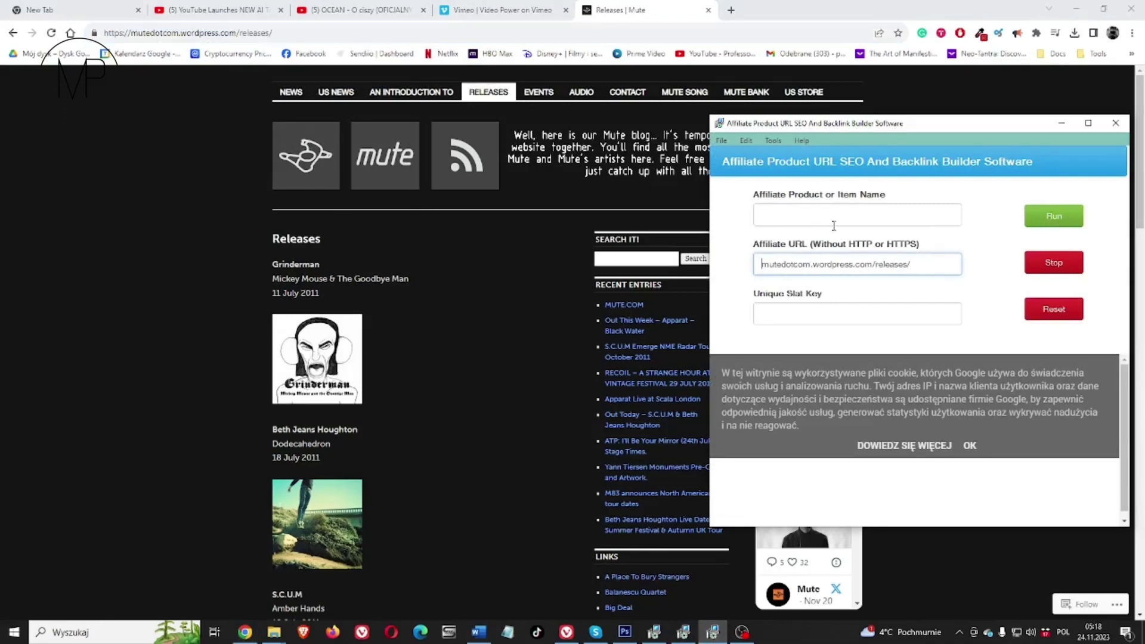
Generate a unique salt key in the Affiliate tool and copy it into that tool's Unique Slat Key field.
{"action": "left_click", "coordinate": [799, 213]}
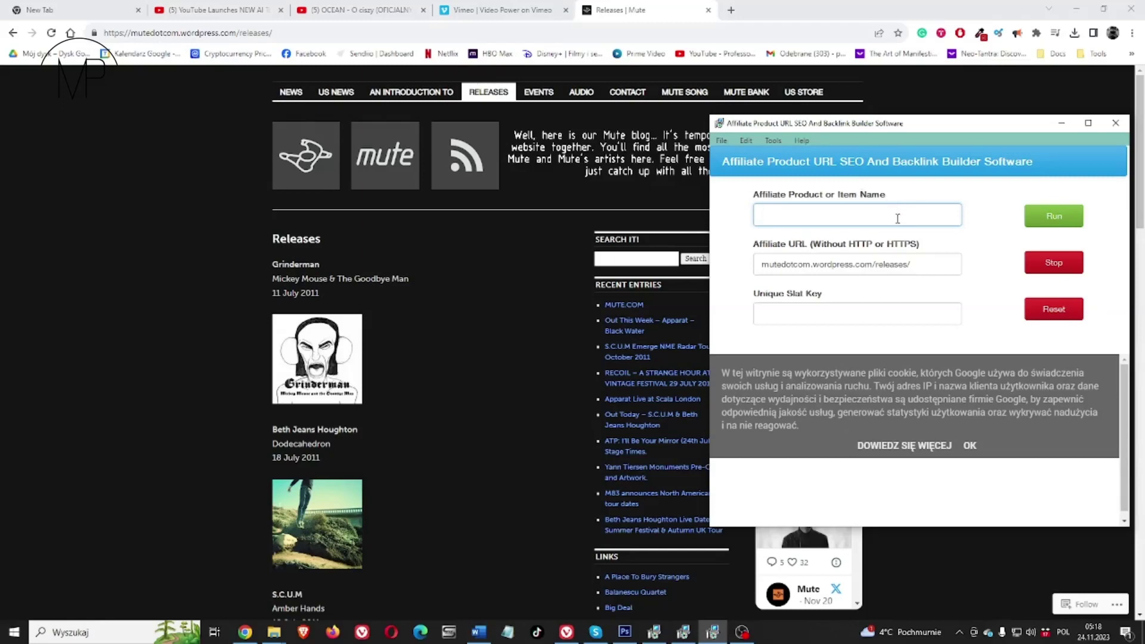
{"action": "left_click", "coordinate": [970, 446]}
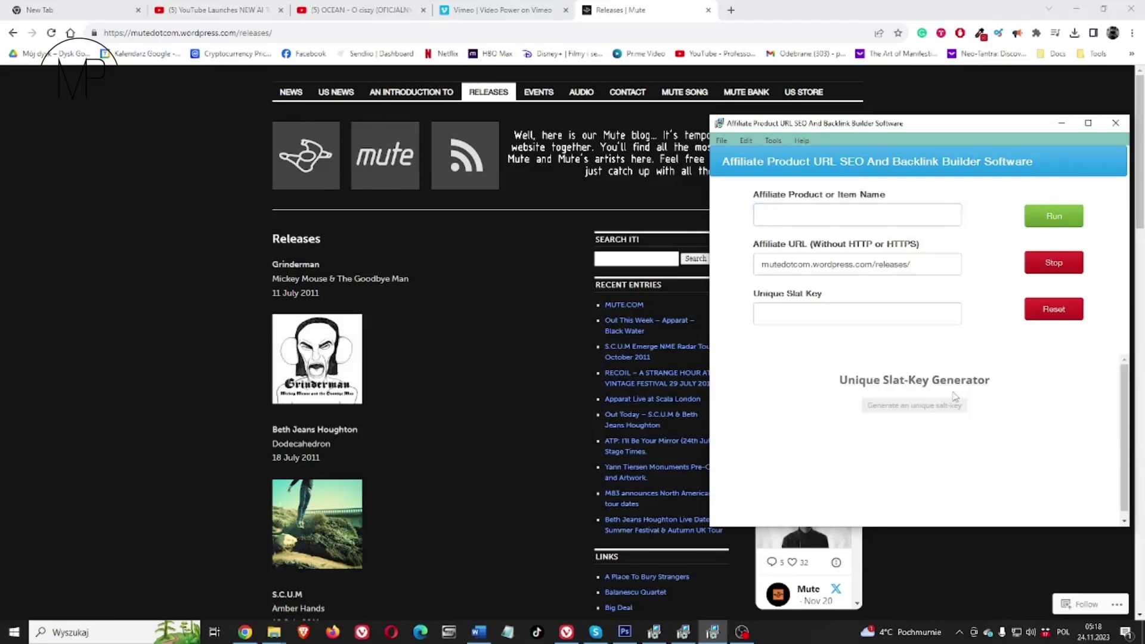
{"action": "left_click", "coordinate": [941, 409]}
{"action": "left_click_drag", "start_coordinate": [999, 438], "coordinate": [824, 437]}
{"action": "right_click", "coordinate": [867, 435]}
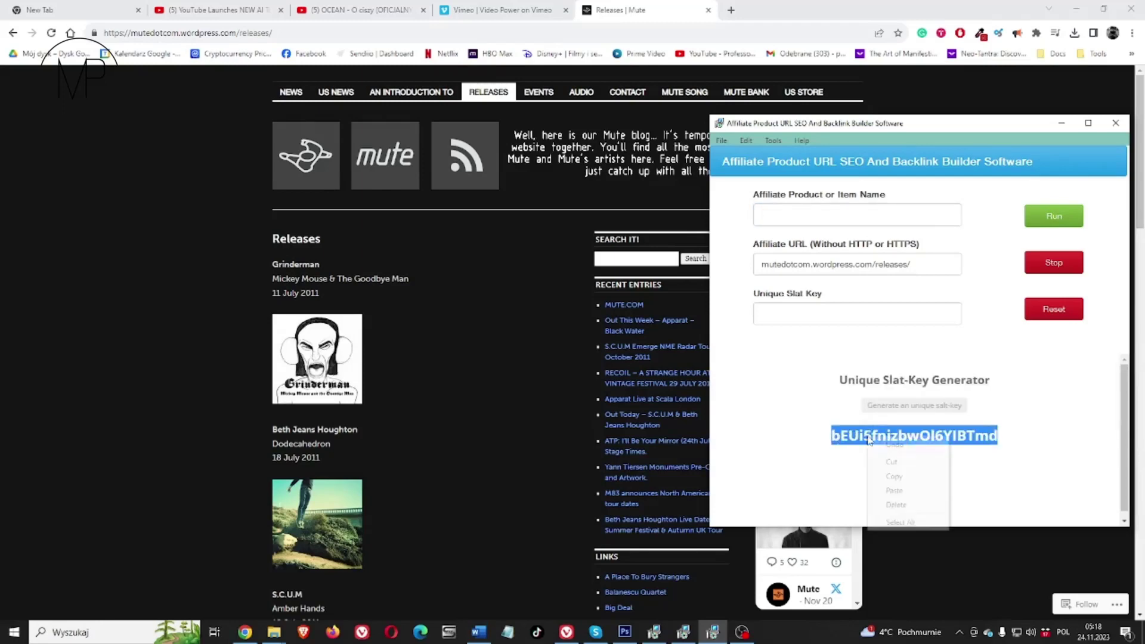
{"action": "left_click", "coordinate": [899, 477]}
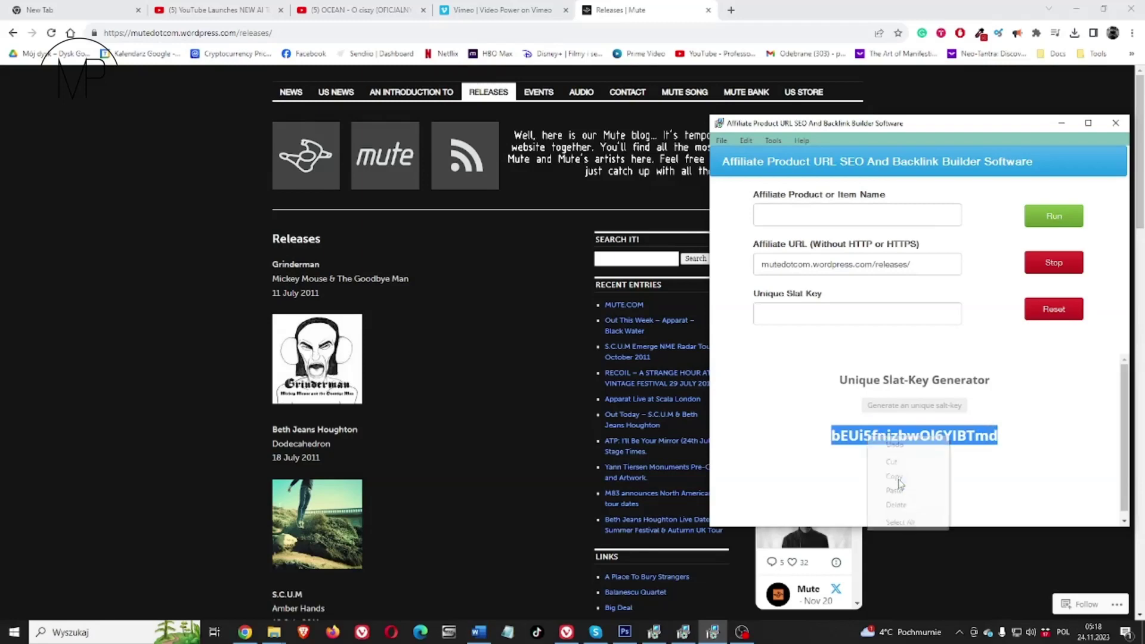
{"action": "left_click", "coordinate": [838, 322]}
{"action": "right_click", "coordinate": [837, 323]}
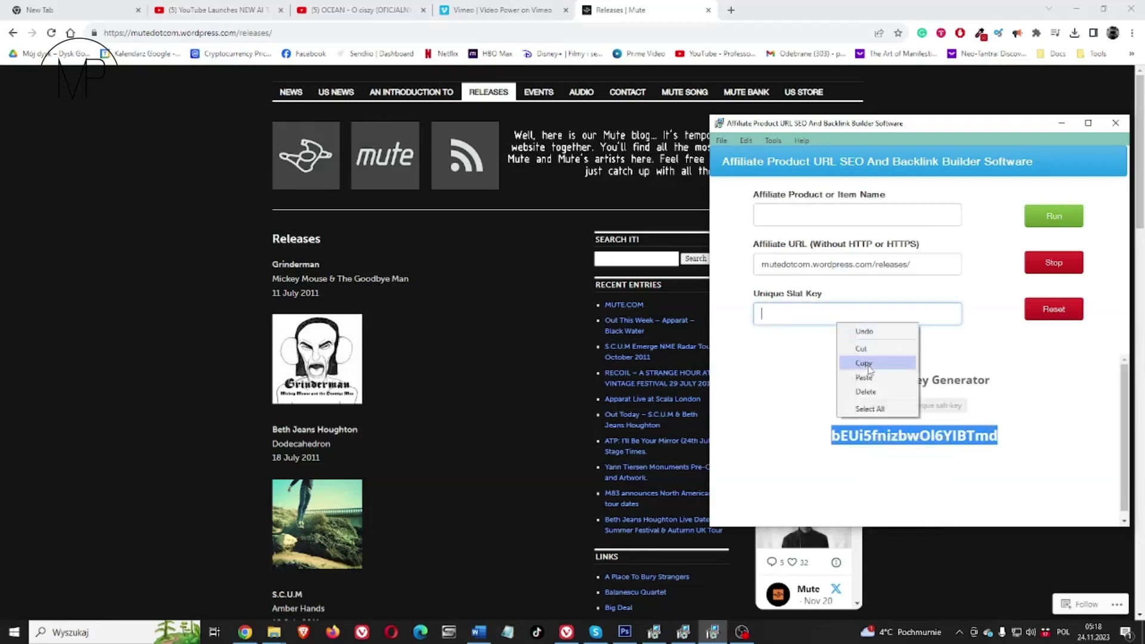
{"action": "left_click", "coordinate": [866, 377]}
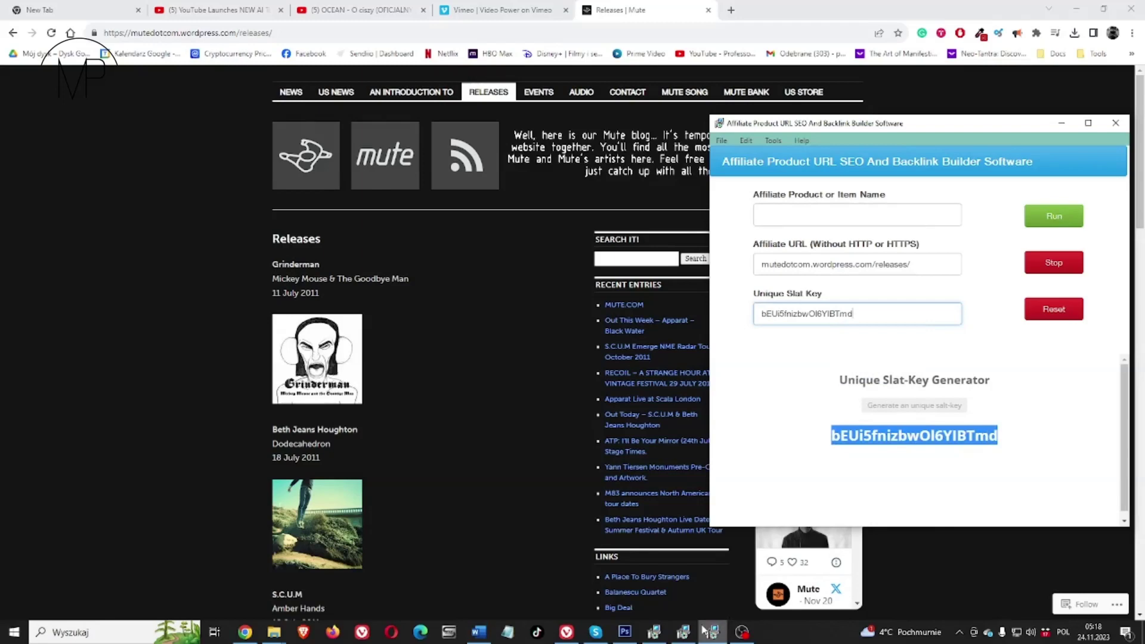
Copy the words Video Power from the video's title on its Vimeo page in Chrome.
{"action": "left_click", "coordinate": [684, 633]}
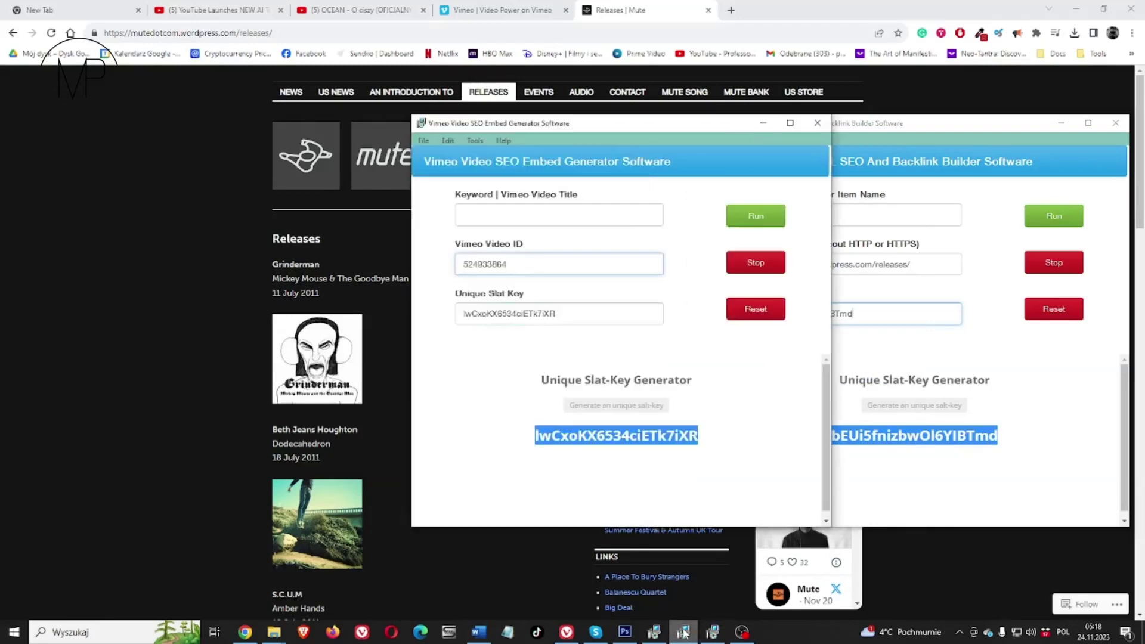
{"action": "left_click", "coordinate": [496, 8]}
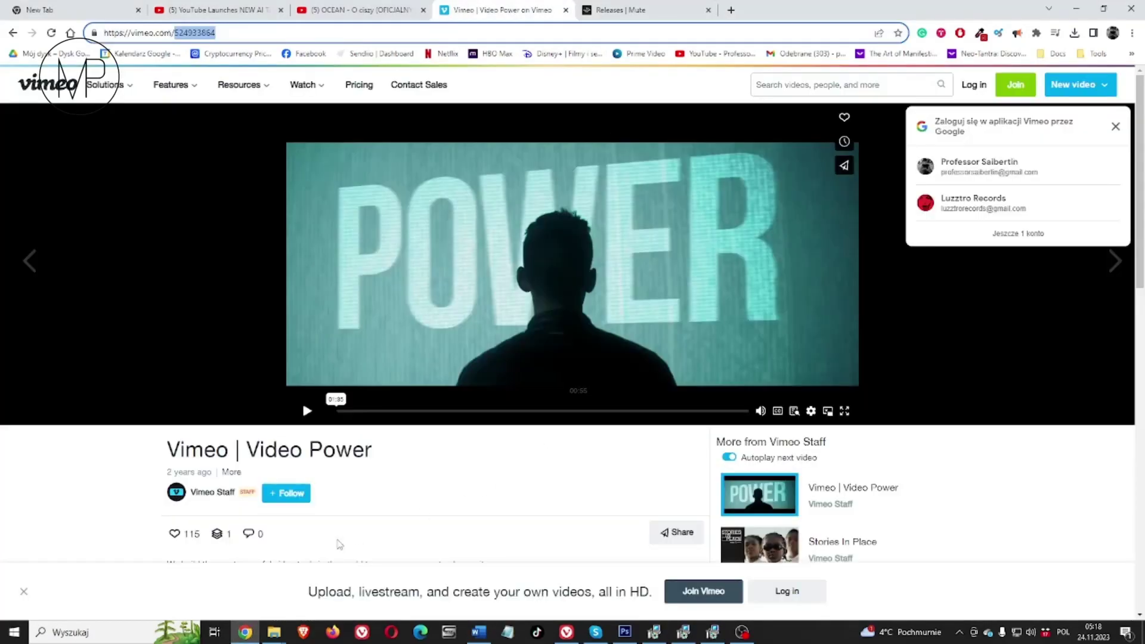
{"action": "left_click_drag", "start_coordinate": [256, 444], "coordinate": [375, 457]}
{"action": "right_click", "coordinate": [352, 458]}
{"action": "left_click", "coordinate": [384, 464]}
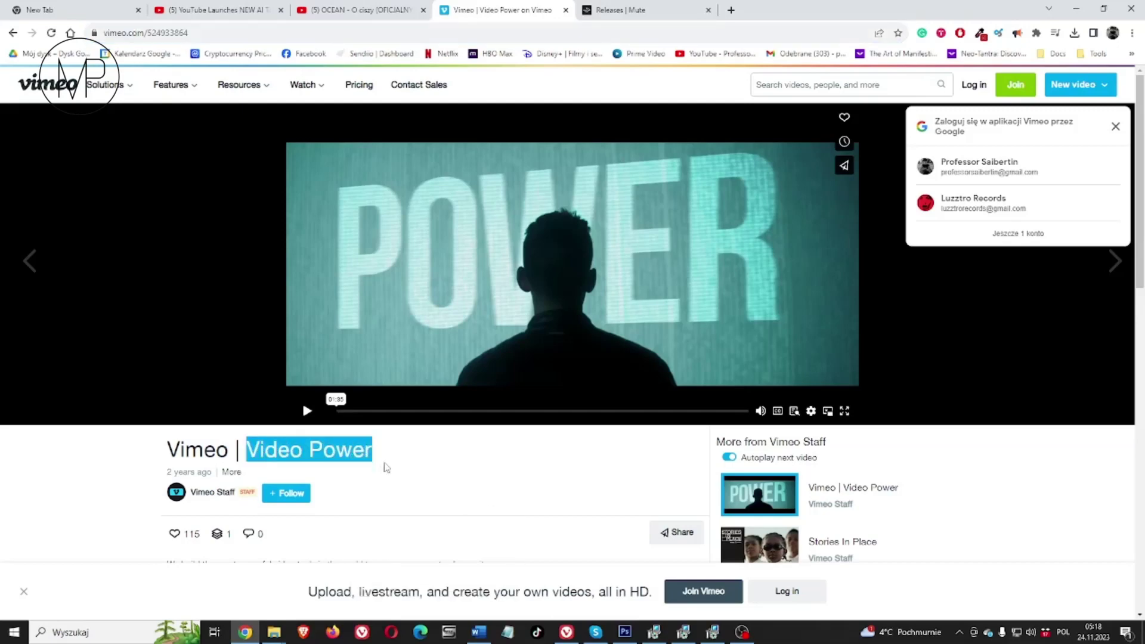
Switch to the Vimeo tool, paste Video Power as the Vimeo Video Title and run the campaign.
{"action": "left_click", "coordinate": [690, 634]}
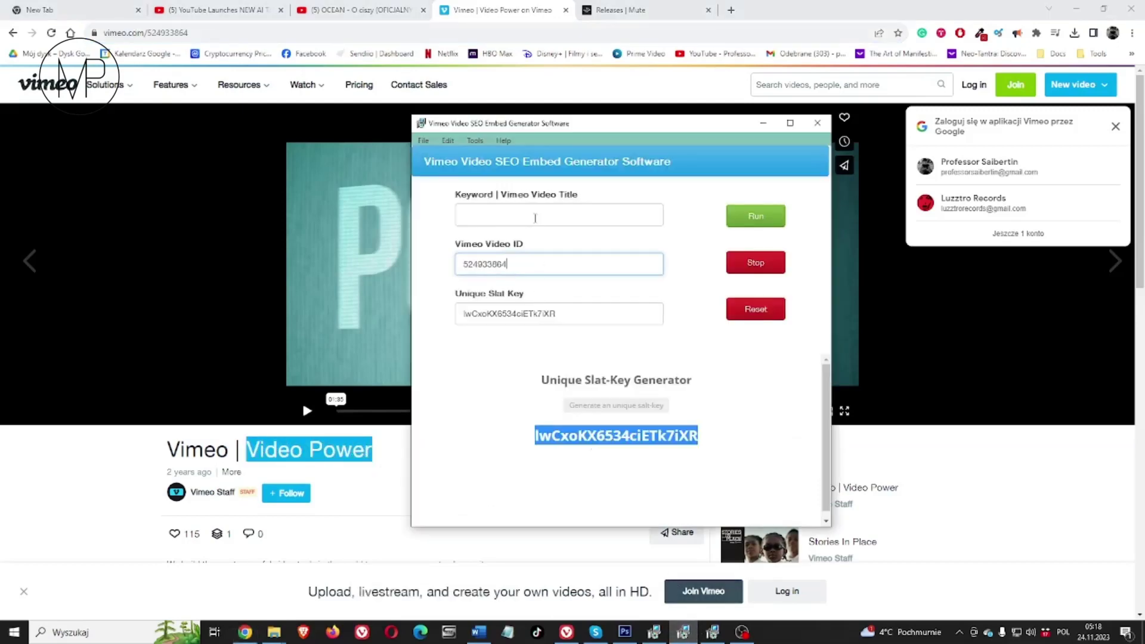
{"action": "left_click", "coordinate": [535, 217]}
{"action": "right_click", "coordinate": [534, 218]}
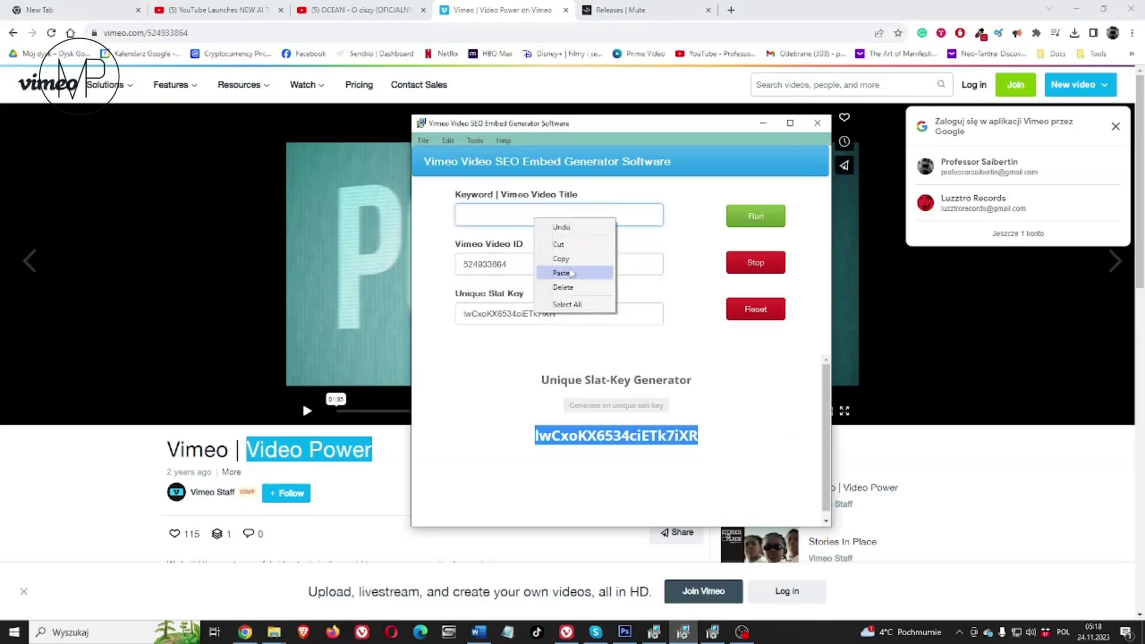
{"action": "left_click", "coordinate": [561, 273]}
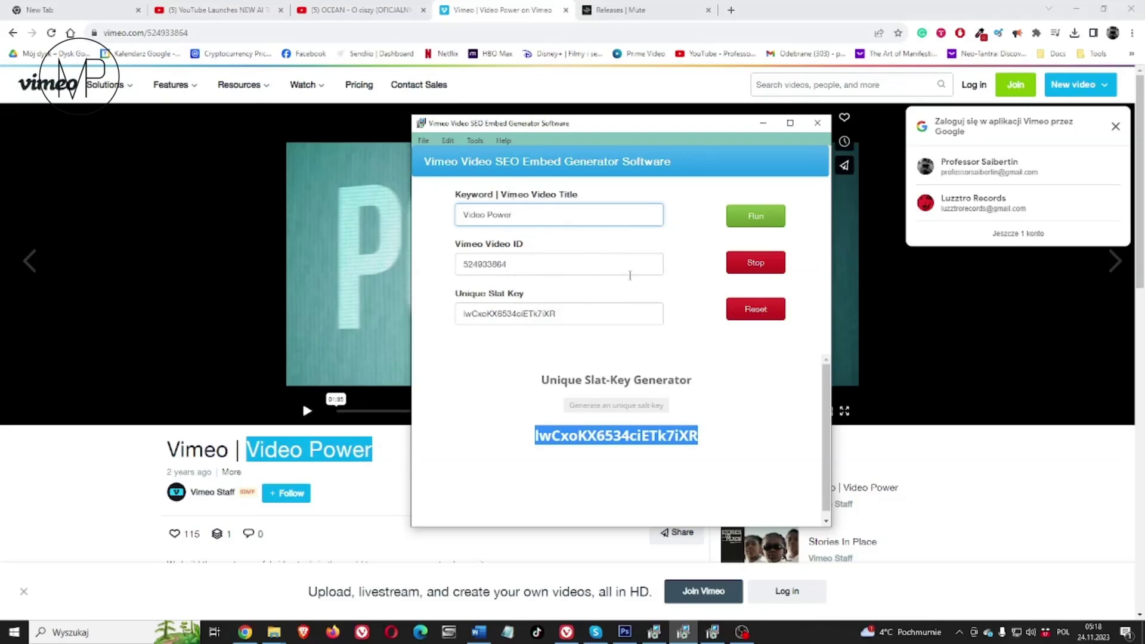
{"action": "left_click", "coordinate": [768, 222]}
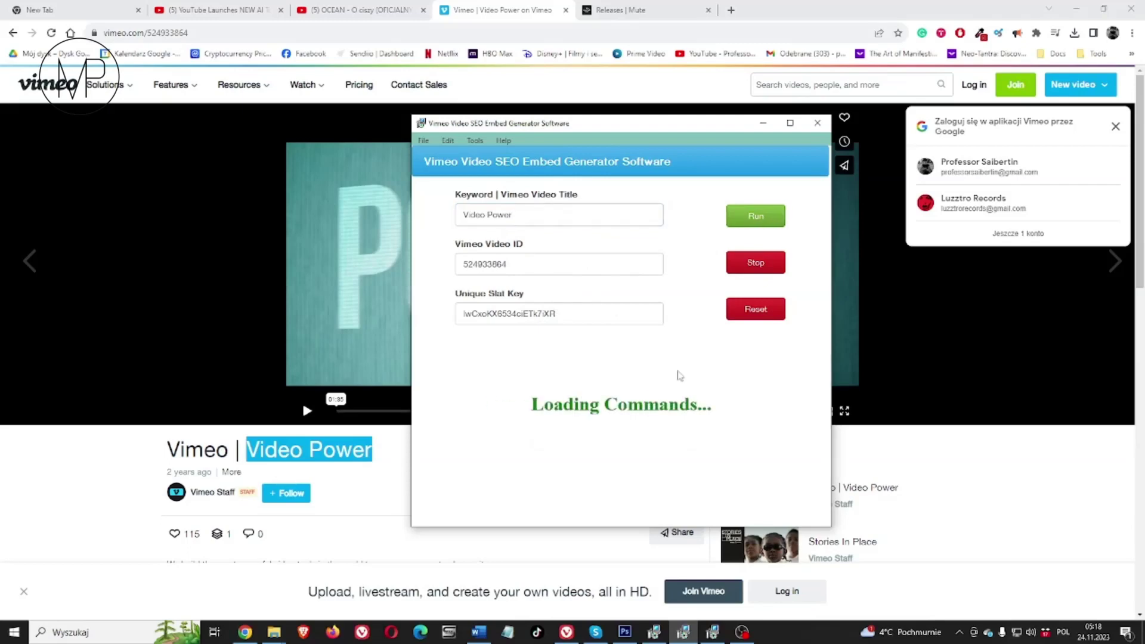
View the license ID and key window of the Affiliate tool, close it and return to the Vimeo tool.
{"action": "mouse_move", "coordinate": [714, 630]}
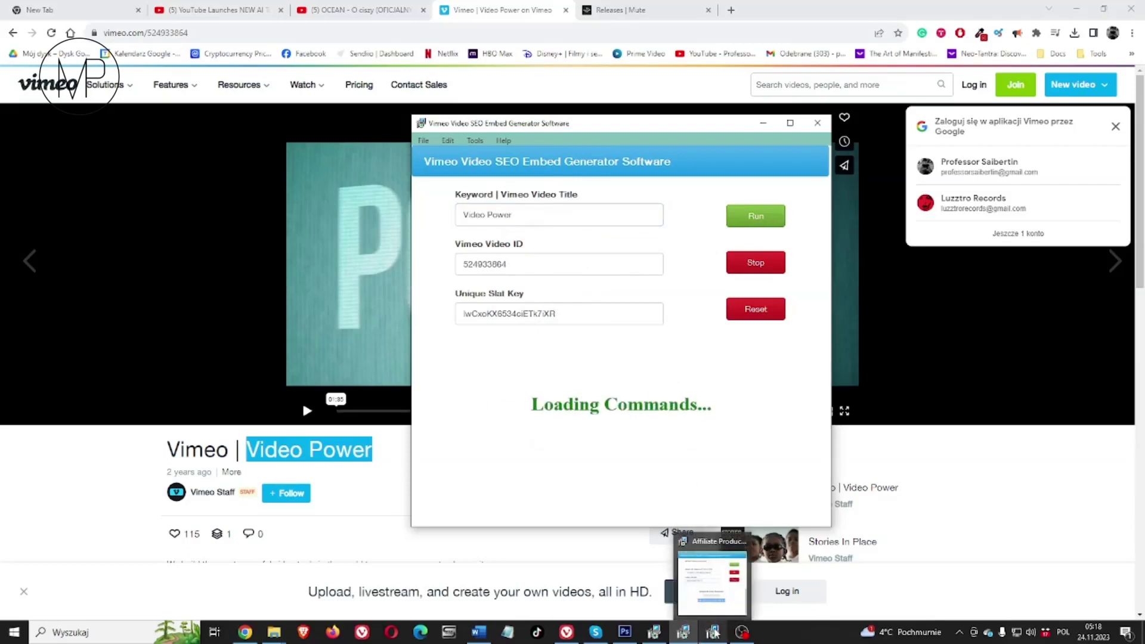
{"action": "left_click", "coordinate": [713, 570]}
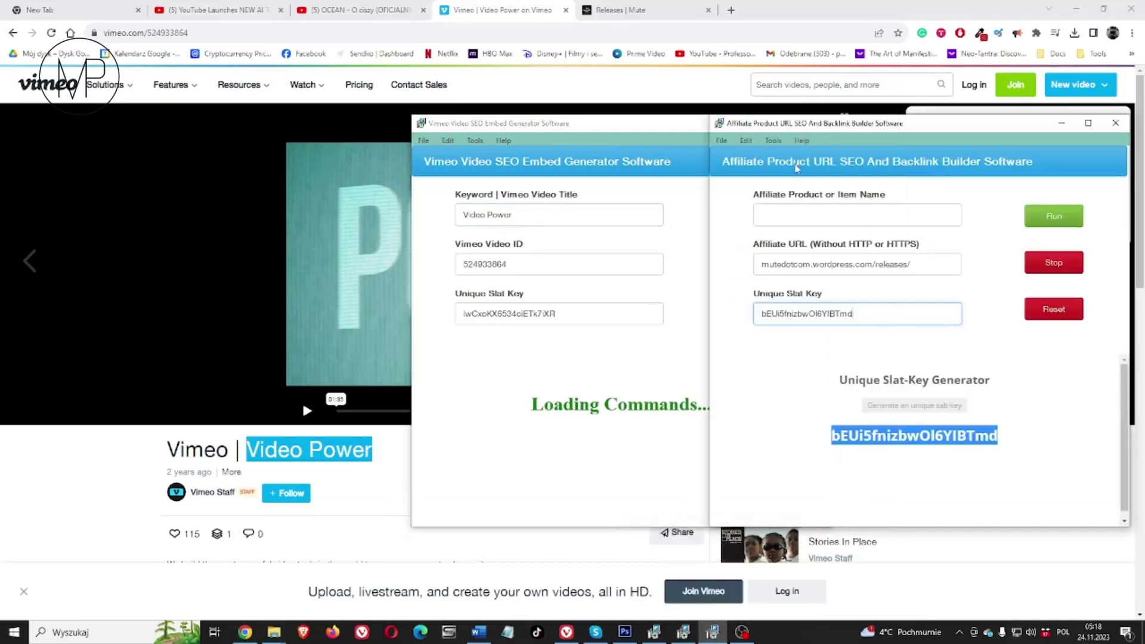
{"action": "left_click", "coordinate": [773, 141]}
{"action": "left_click", "coordinate": [783, 153]}
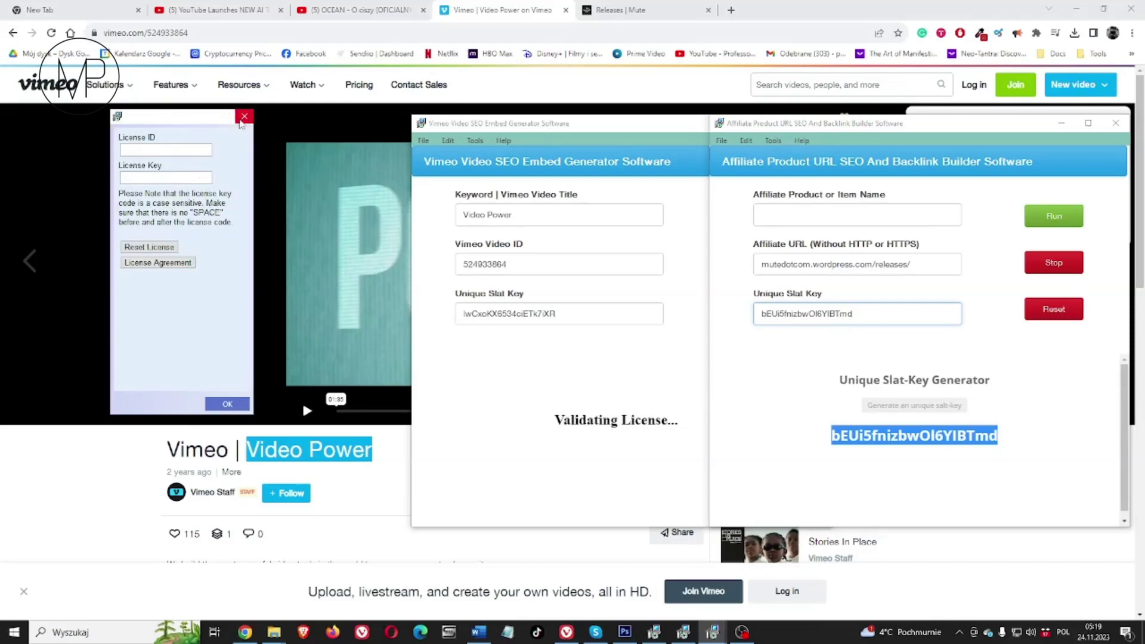
{"action": "left_click", "coordinate": [244, 116]}
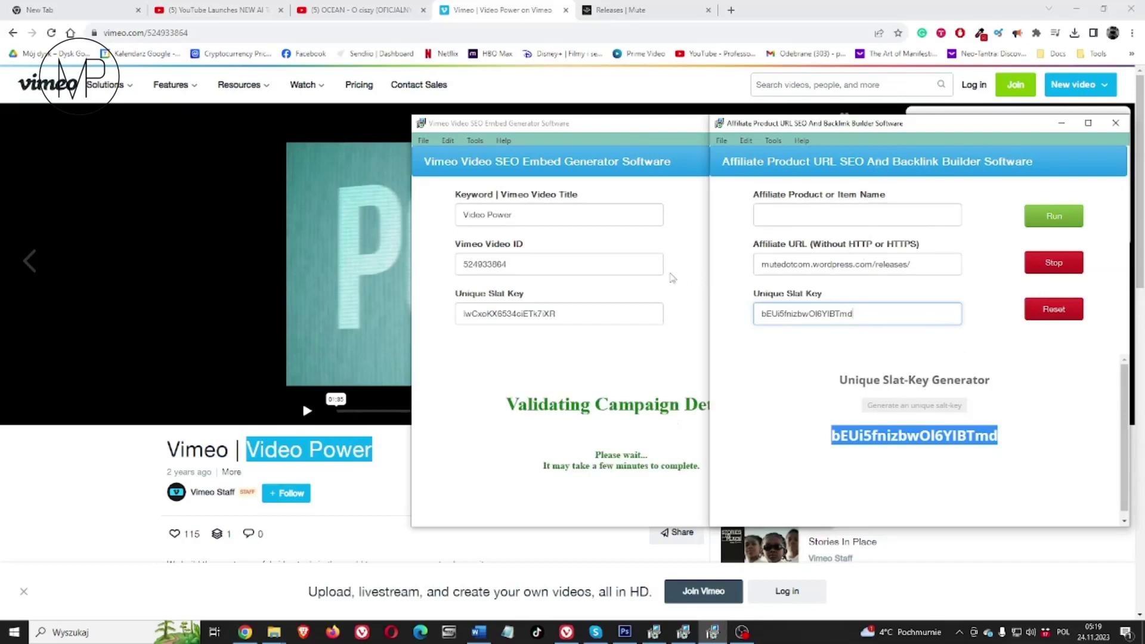
{"action": "left_click", "coordinate": [641, 126]}
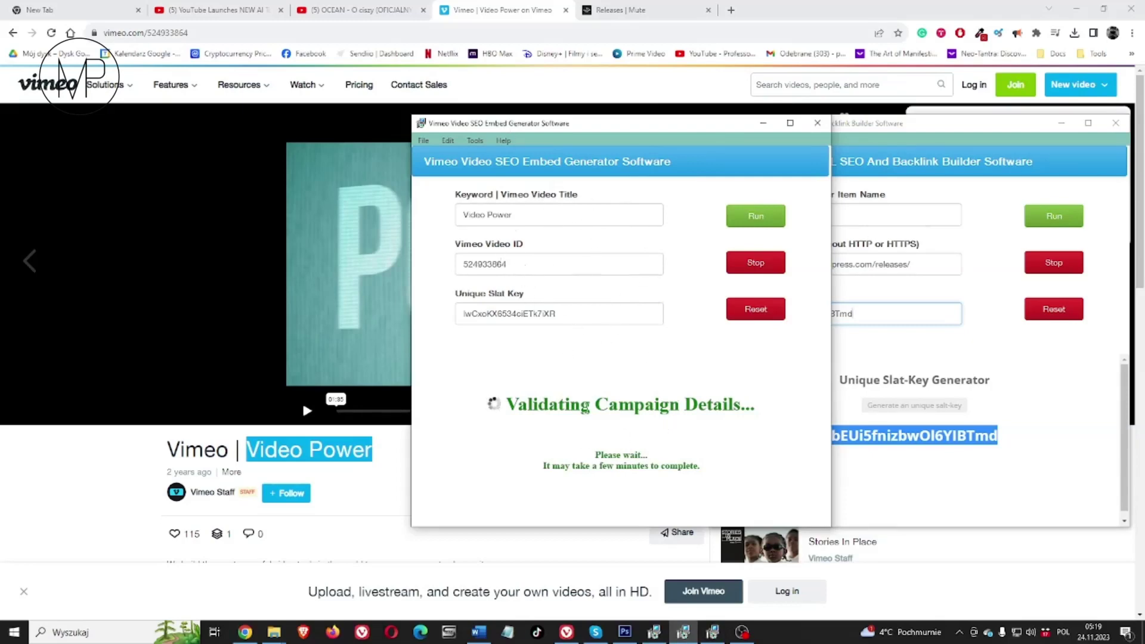
Open the syndication.reports folder from the desktop and arrange its window beside the Vimeo tool.
{"action": "left_click", "coordinate": [1076, 8]}
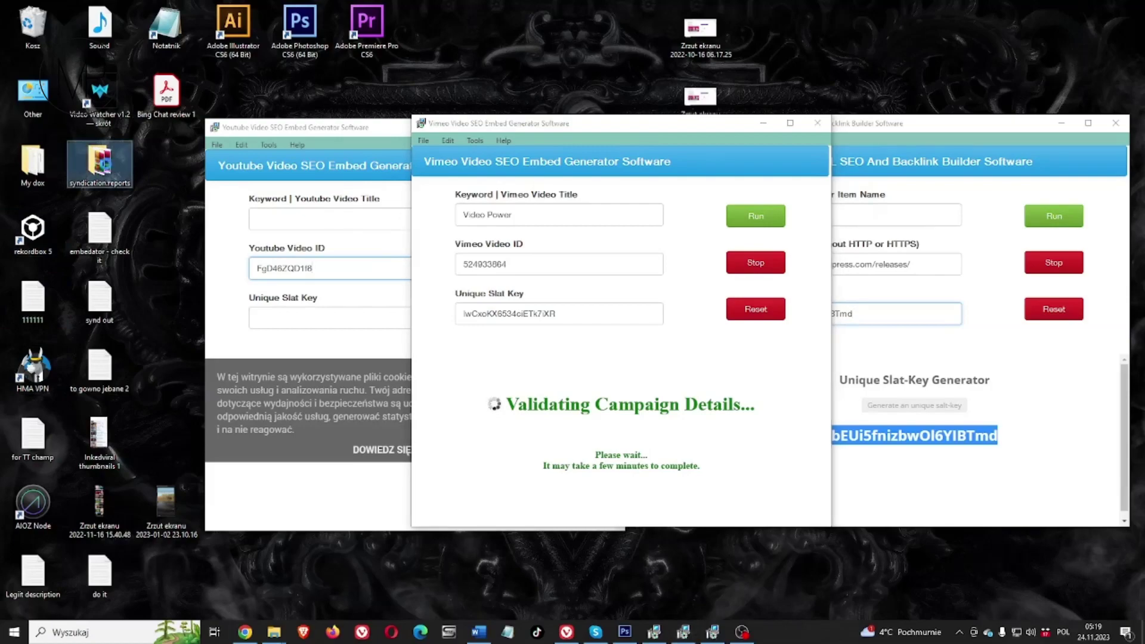
{"action": "double_click", "coordinate": [101, 161]}
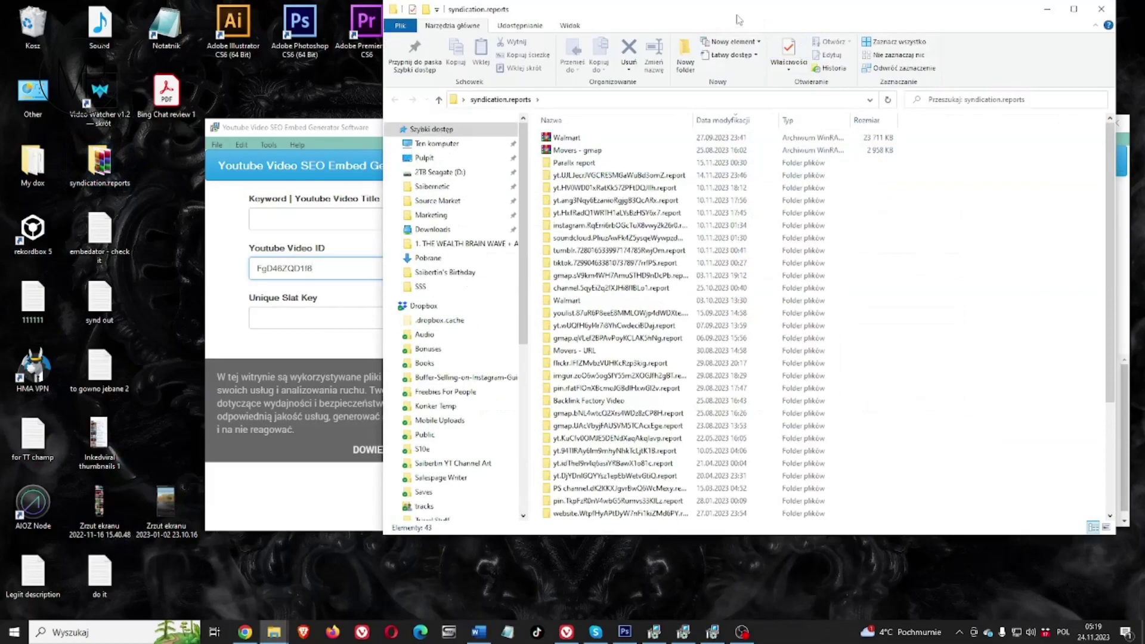
{"action": "left_click_drag", "start_coordinate": [738, 12], "coordinate": [207, 73]}
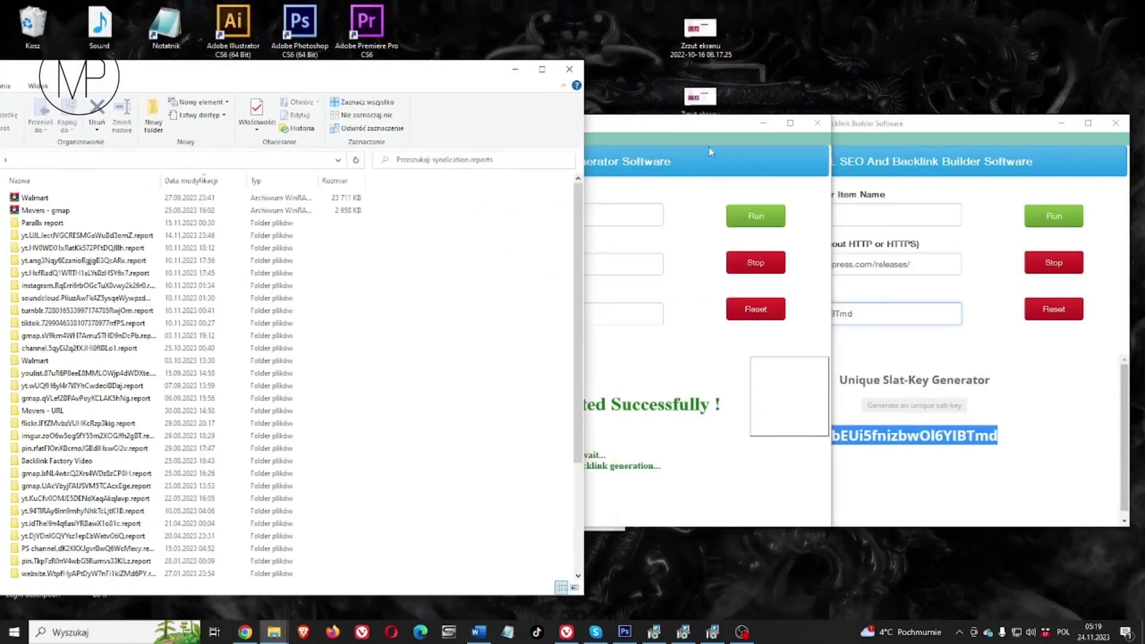
{"action": "left_click_drag", "start_coordinate": [673, 132], "coordinate": [913, 141]}
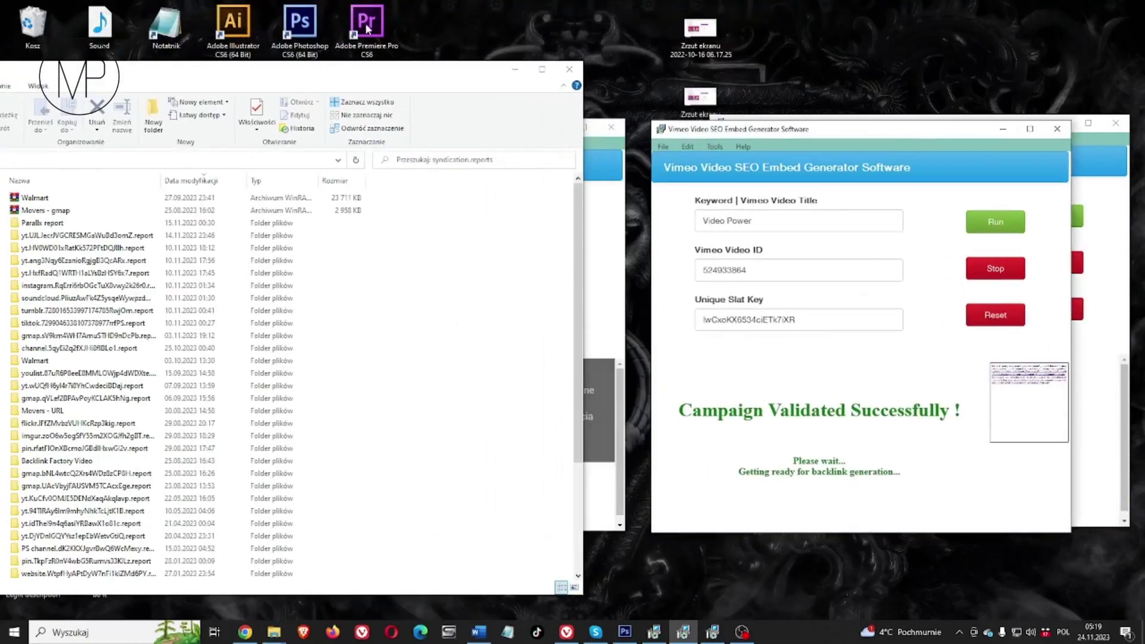
{"action": "left_click_drag", "start_coordinate": [354, 81], "coordinate": [467, 44]}
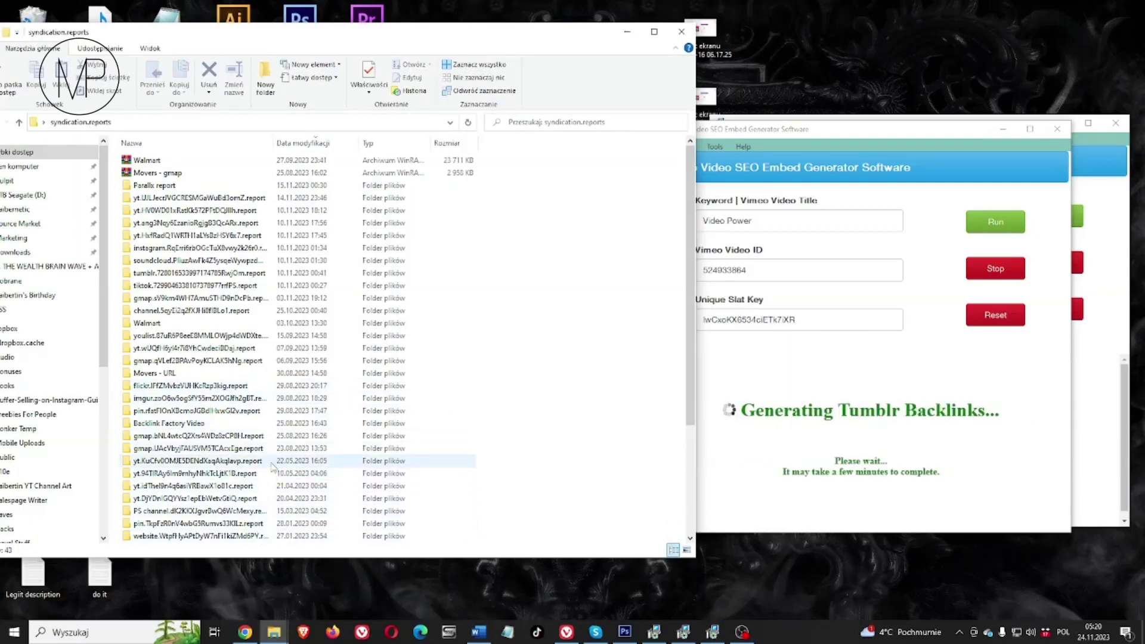
Open the blogger text file in the blogger subfolder of the vm report folder dated 24.11.2023.
{"action": "scroll", "coordinate": [264, 435], "scroll_direction": "down", "scroll_amount": 4}
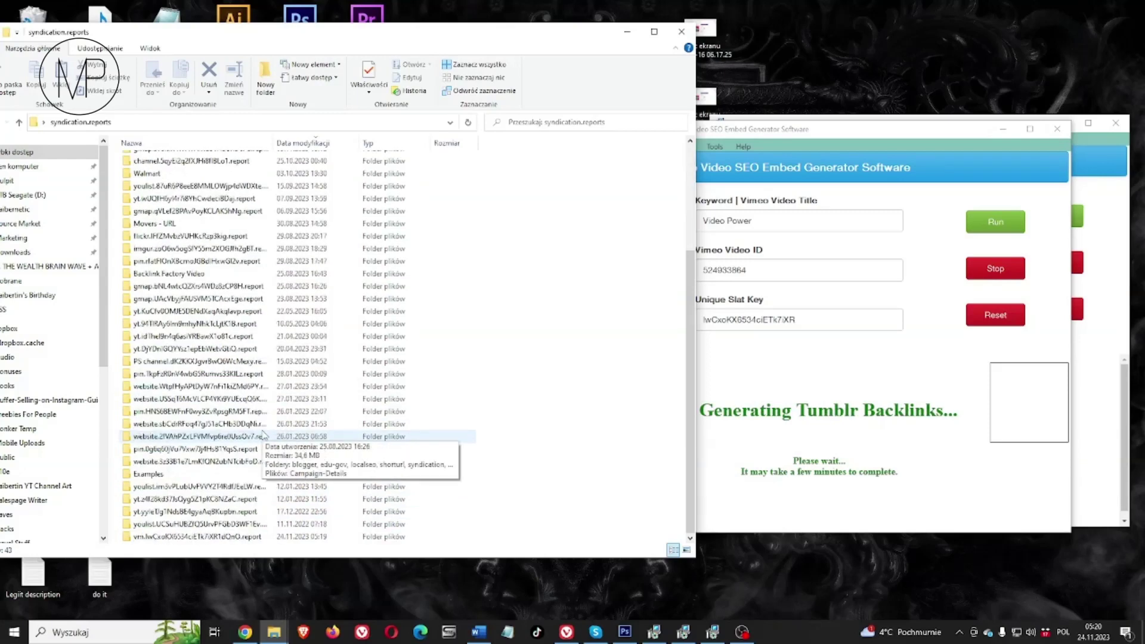
{"action": "double_click", "coordinate": [205, 537]}
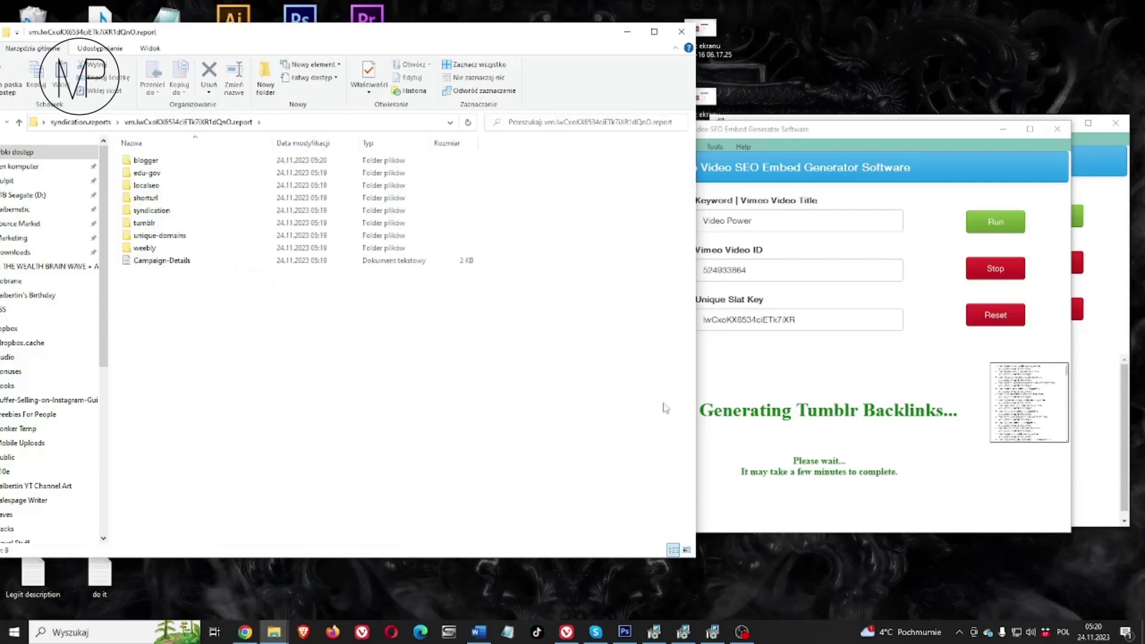
{"action": "left_click", "coordinate": [125, 165]}
{"action": "double_click", "coordinate": [124, 165]}
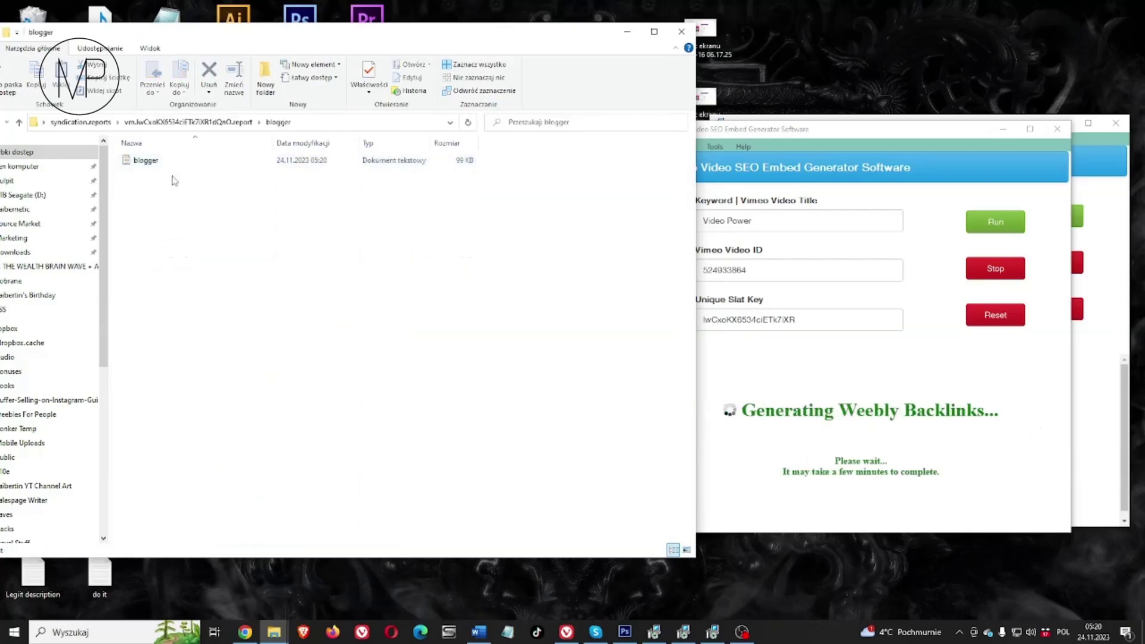
{"action": "double_click", "coordinate": [148, 161]}
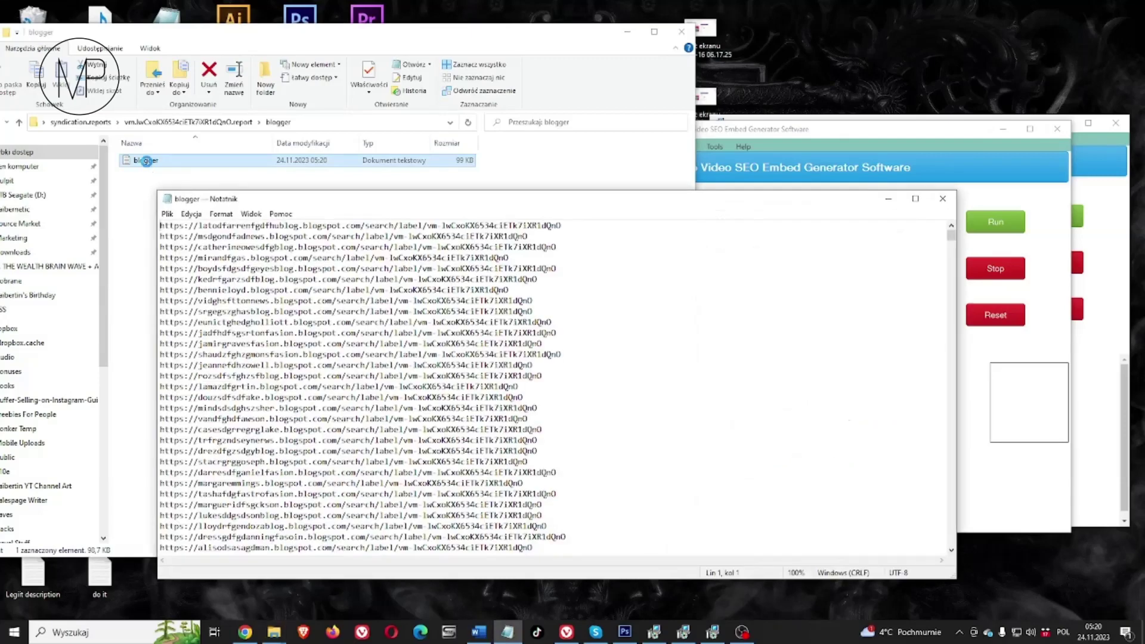
Copy the first blogspot address from the blogger list, open it in a new Chrome tab and examine the page down to its source link.
{"action": "key", "text": "shift+End"}
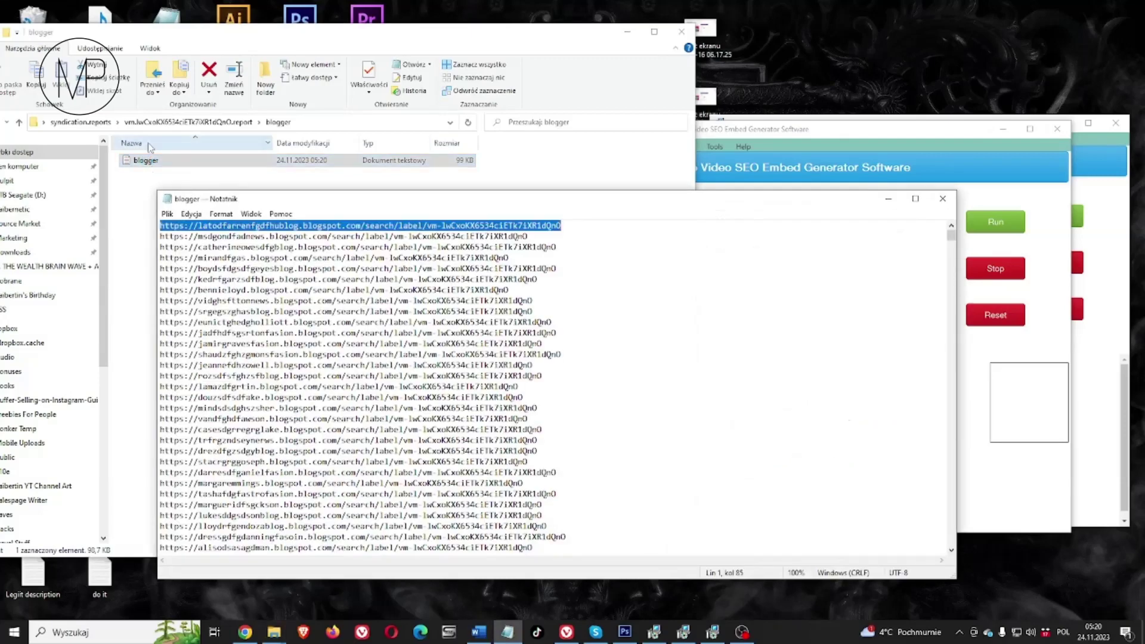
{"action": "key", "text": "ctrl+c"}
{"action": "left_click", "coordinate": [244, 635]}
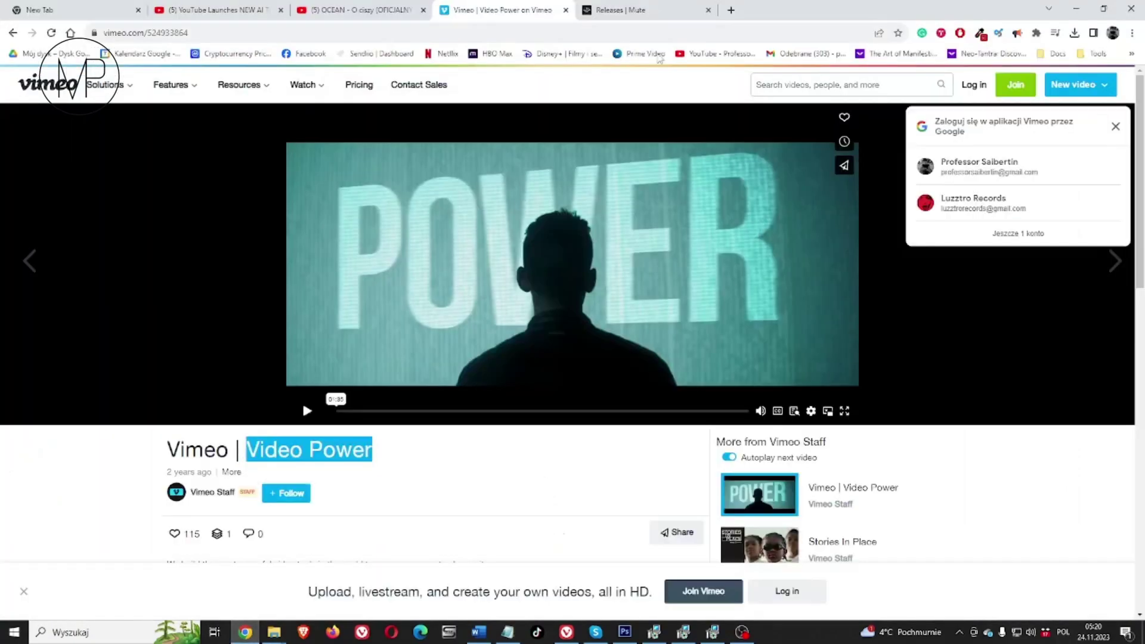
{"action": "left_click", "coordinate": [730, 9]}
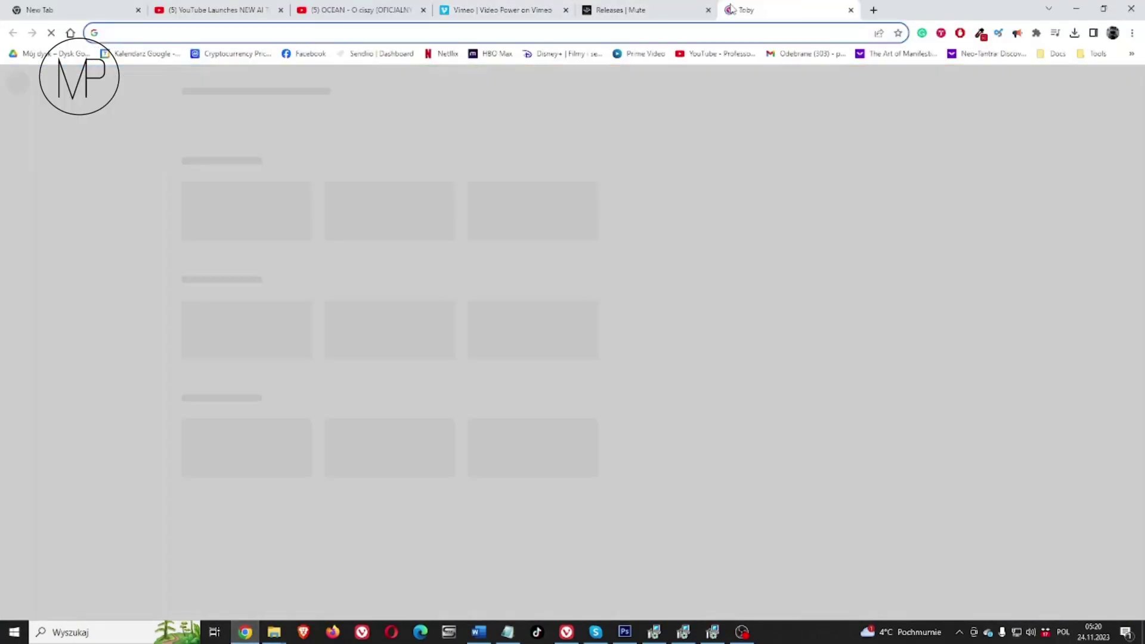
{"action": "key", "text": "ctrl+v"}
{"action": "key", "text": "Return"}
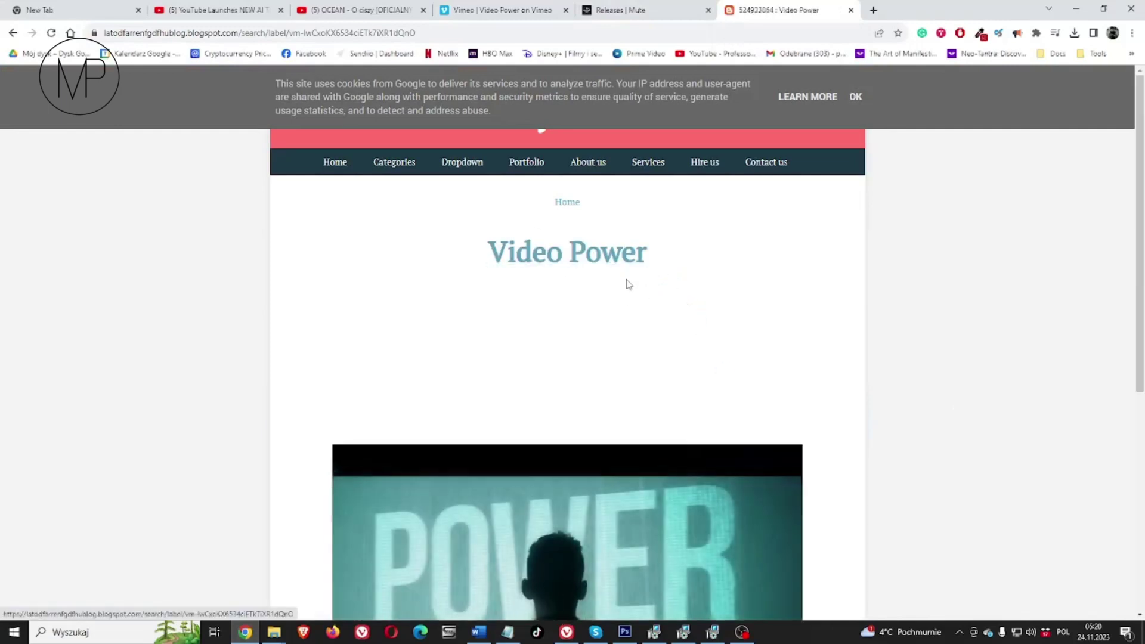
{"action": "scroll", "coordinate": [629, 291], "scroll_direction": "down", "scroll_amount": 4}
{"action": "scroll", "coordinate": [562, 327], "scroll_direction": "up", "scroll_amount": 3}
{"action": "scroll", "coordinate": [561, 334], "scroll_direction": "down", "scroll_amount": 5}
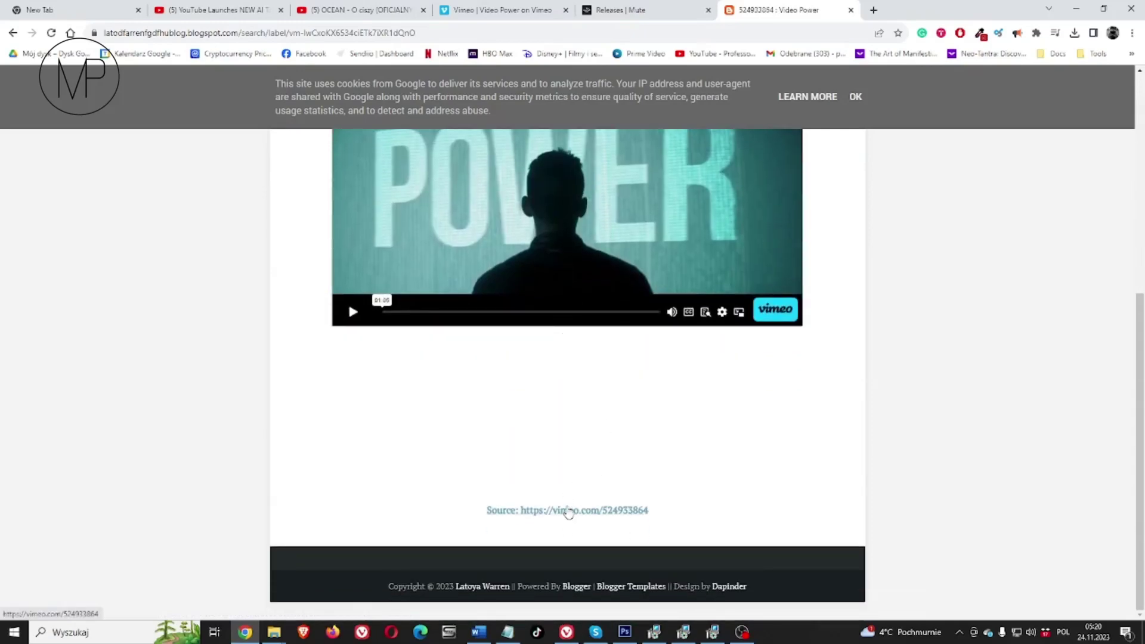
Check the Vimeo tool's progress and go back to the campaign's main report folder in File Explorer.
{"action": "left_click", "coordinate": [682, 632]}
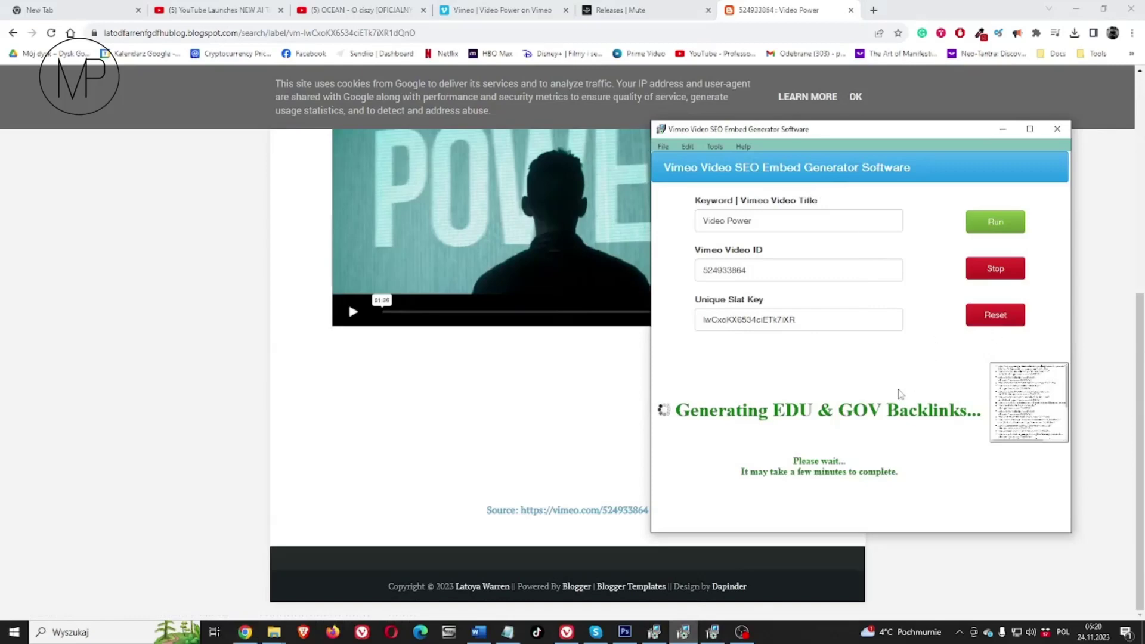
{"action": "mouse_move", "coordinate": [274, 632]}
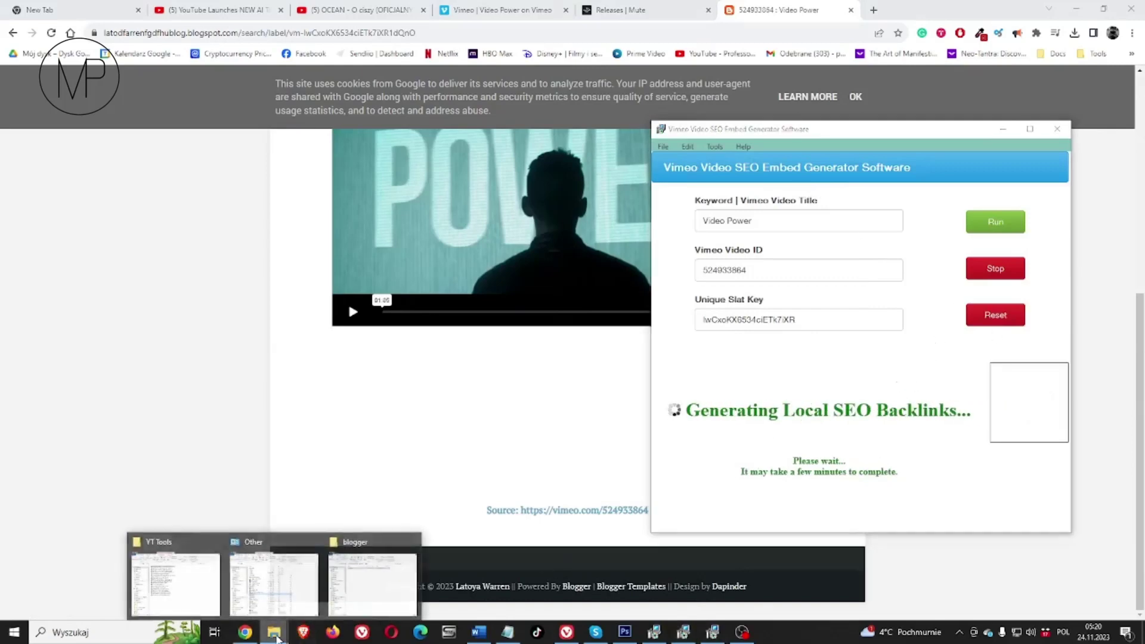
{"action": "left_click", "coordinate": [370, 590]}
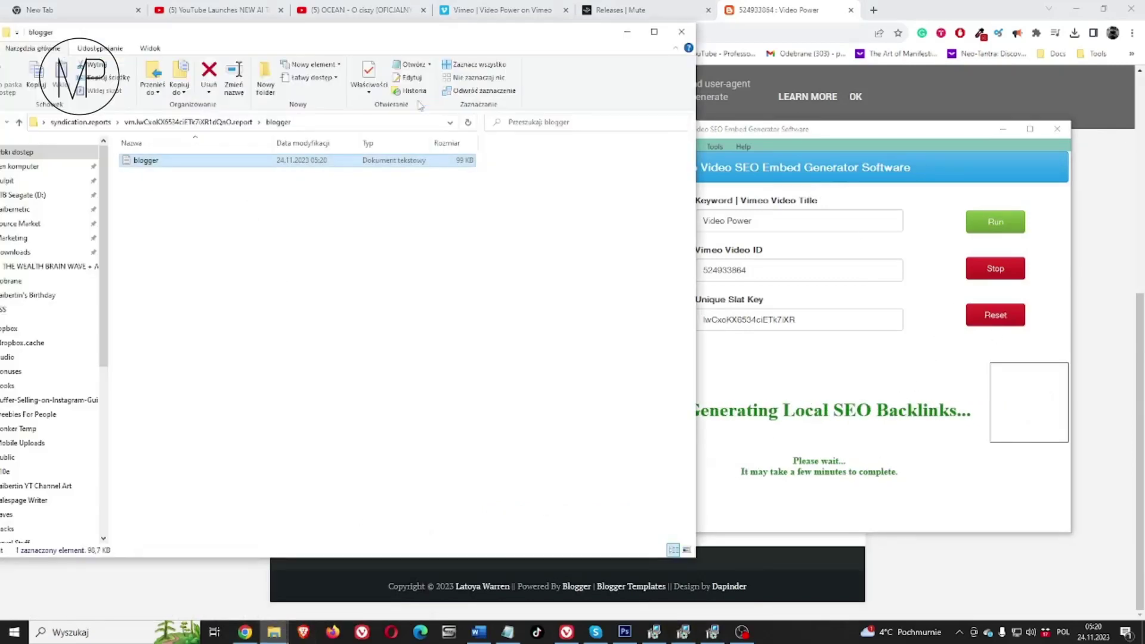
{"action": "left_click", "coordinate": [200, 122]}
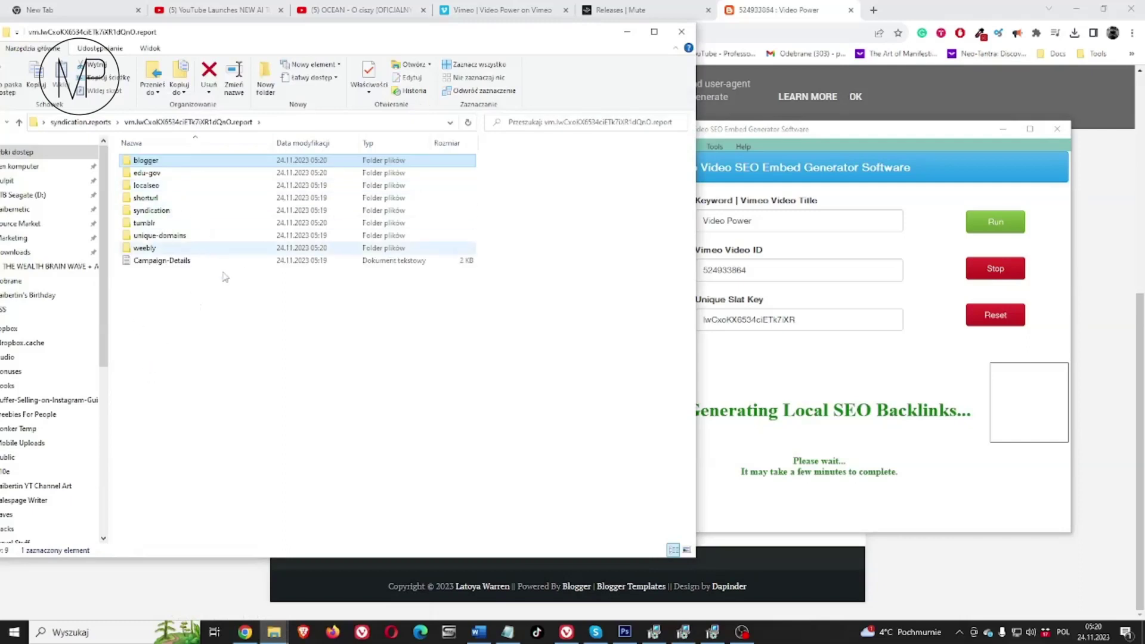
Reset the Vimeo tool's campaign form and place the cursor in the empty Vimeo Video Title field.
{"action": "left_click", "coordinate": [841, 130]}
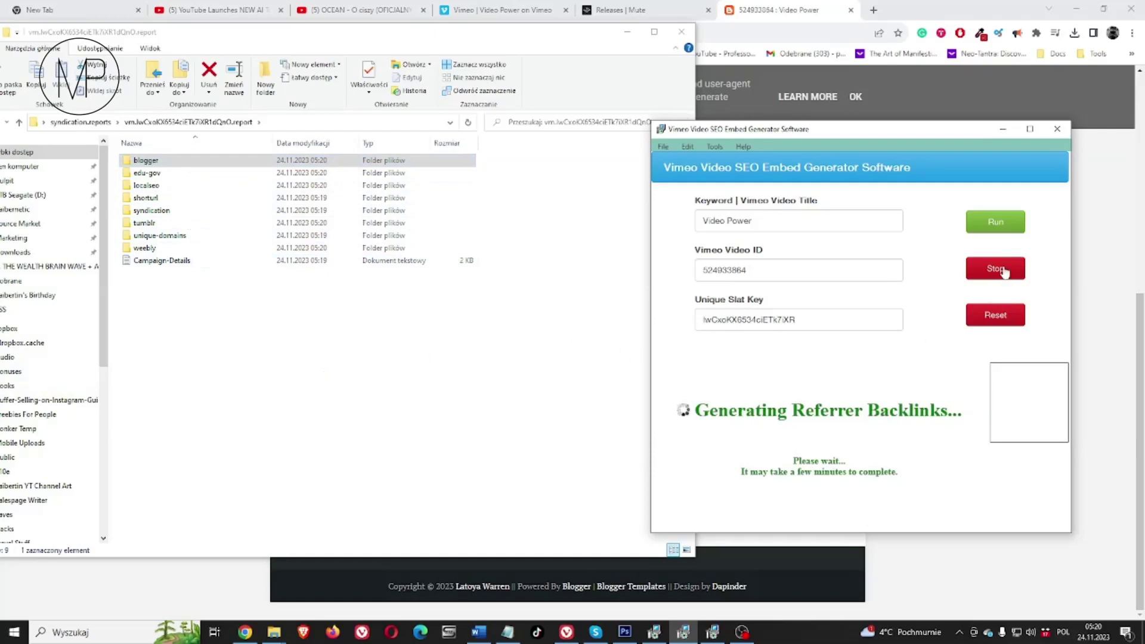
{"action": "left_click", "coordinate": [995, 319]}
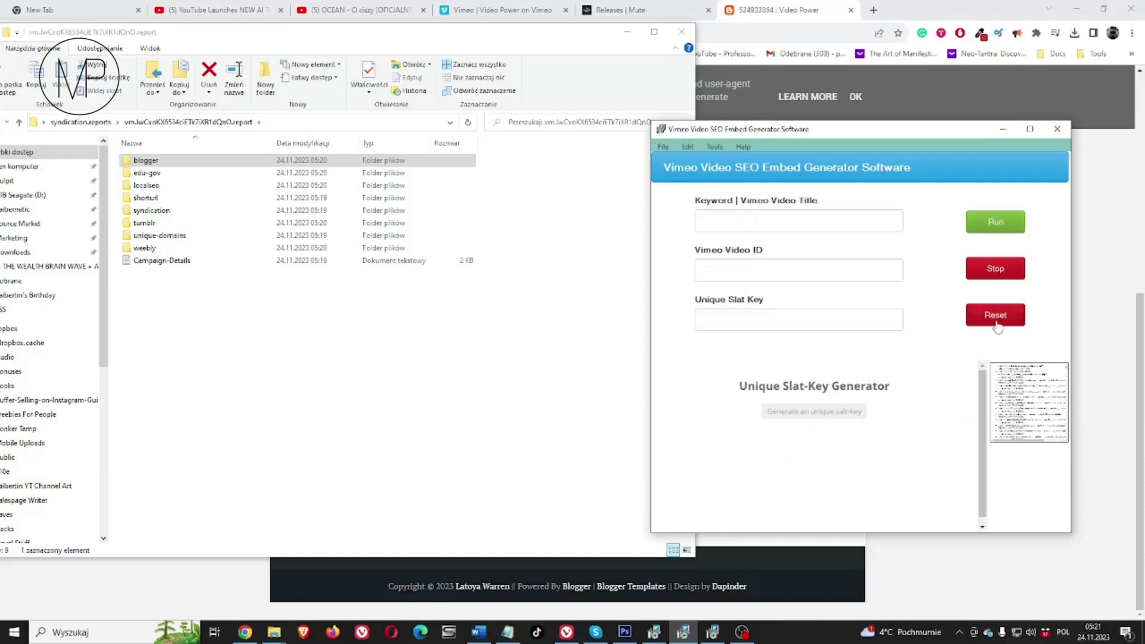
{"action": "left_click", "coordinate": [759, 217]}
{"action": "left_click", "coordinate": [772, 270]}
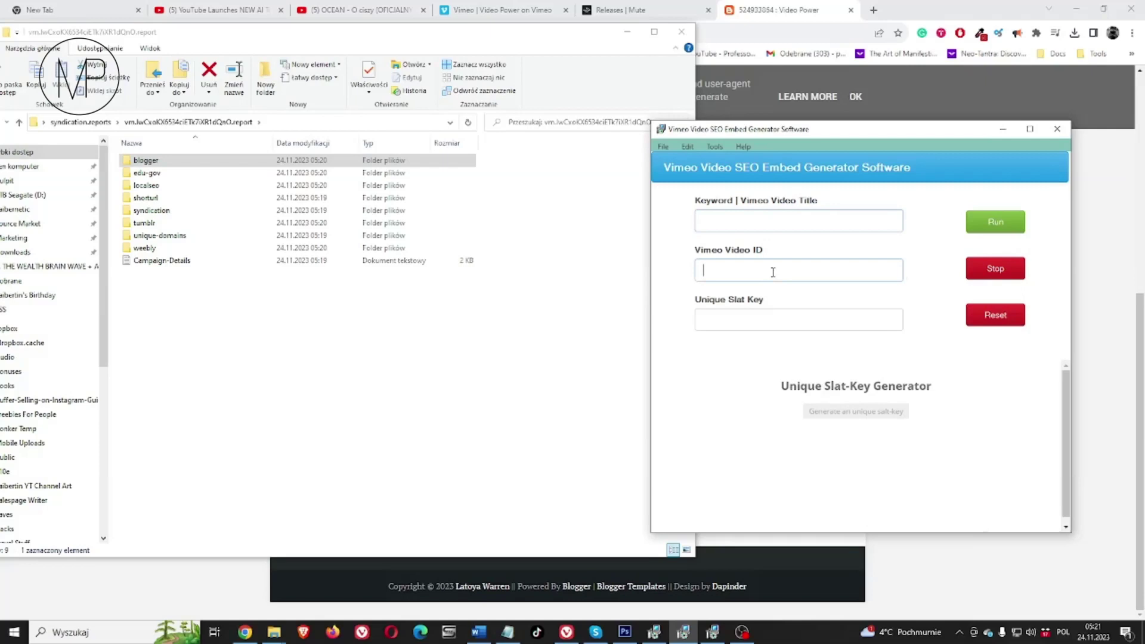
{"action": "left_click", "coordinate": [776, 320]}
{"action": "left_click", "coordinate": [785, 224]}
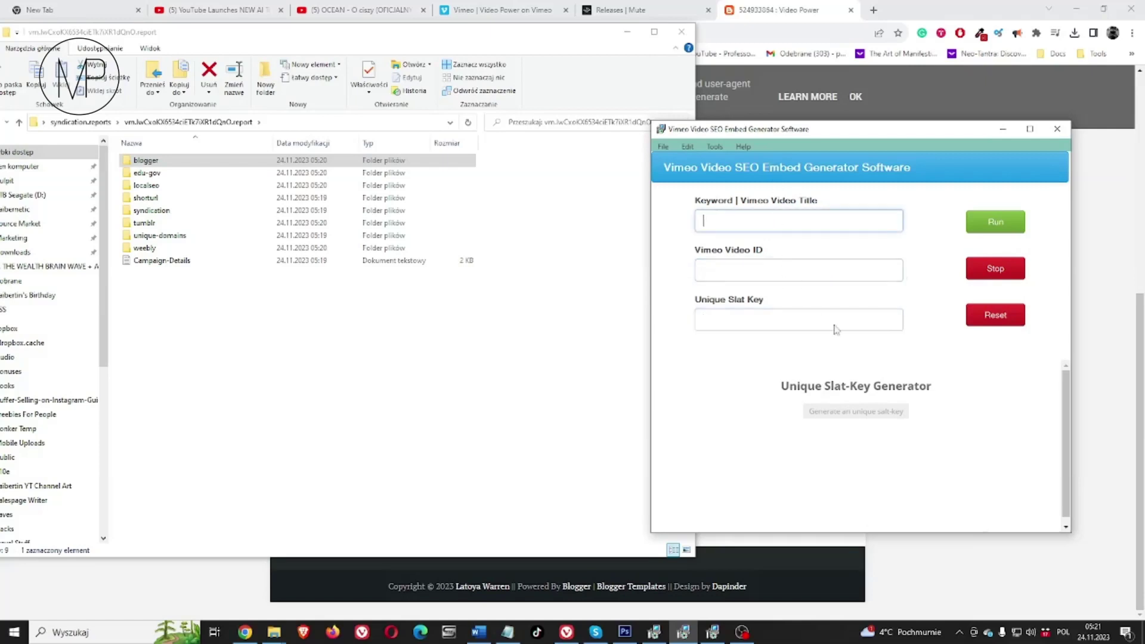